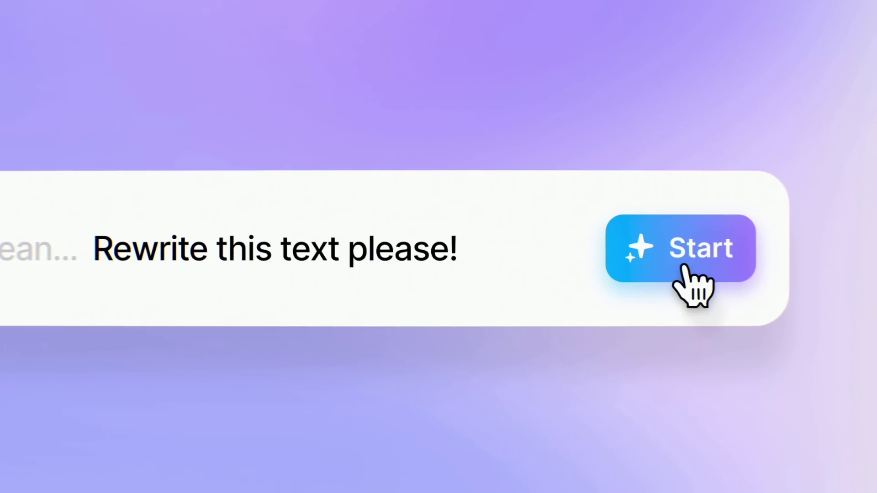
Step: Open the Framer AI page showing the 'Generate and publish your site with AI' hero
{"action": "left_click", "coordinate": [684, 268]}
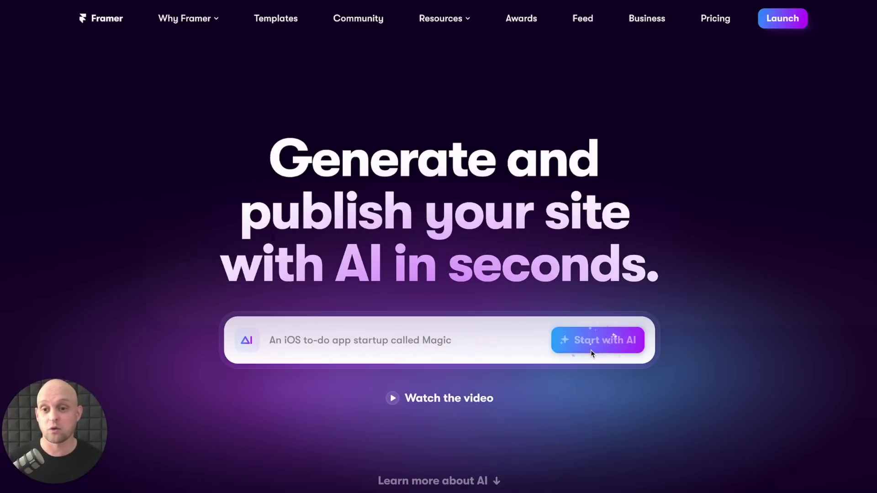
Step: Scroll past 'AI generated, human curated.' to the 'You are the art director.' section
{"action": "scroll", "coordinate": [591, 350], "scroll_direction": "down", "scroll_amount": 10}
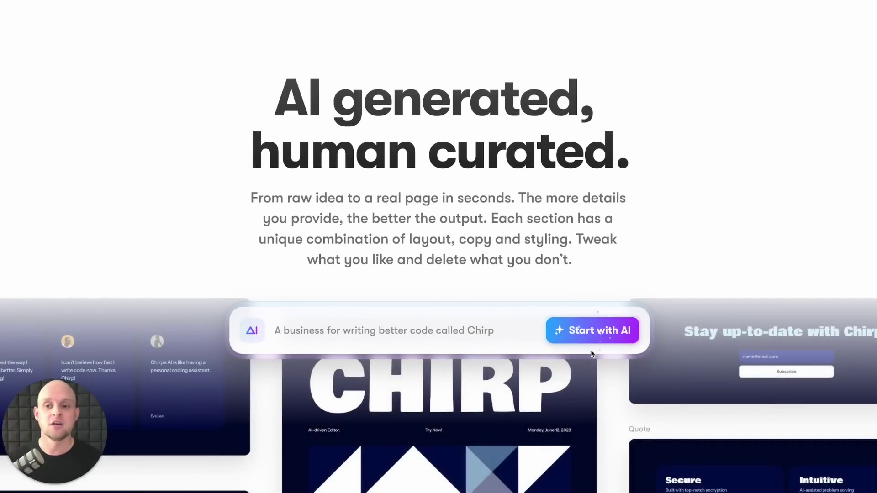
{"action": "scroll", "coordinate": [591, 350], "scroll_direction": "down", "scroll_amount": 5}
{"action": "scroll", "coordinate": [590, 352], "scroll_direction": "down", "scroll_amount": 7}
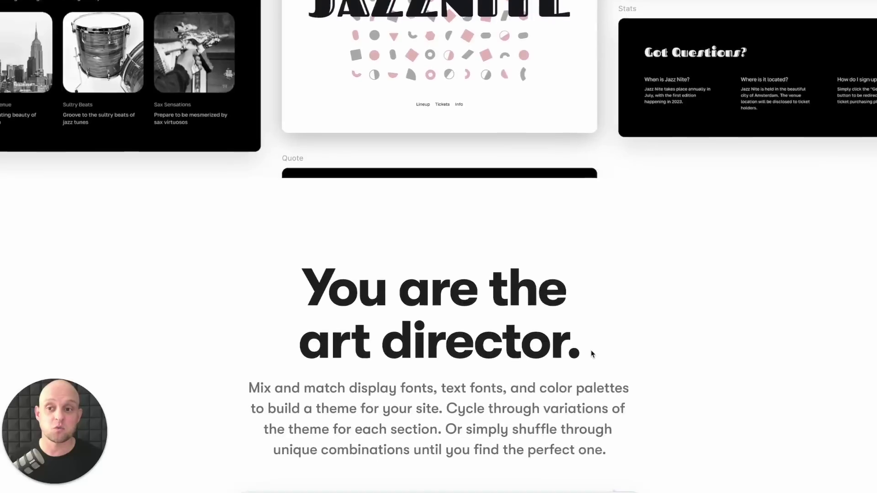
{"action": "scroll", "coordinate": [590, 350], "scroll_direction": "down", "scroll_amount": 4}
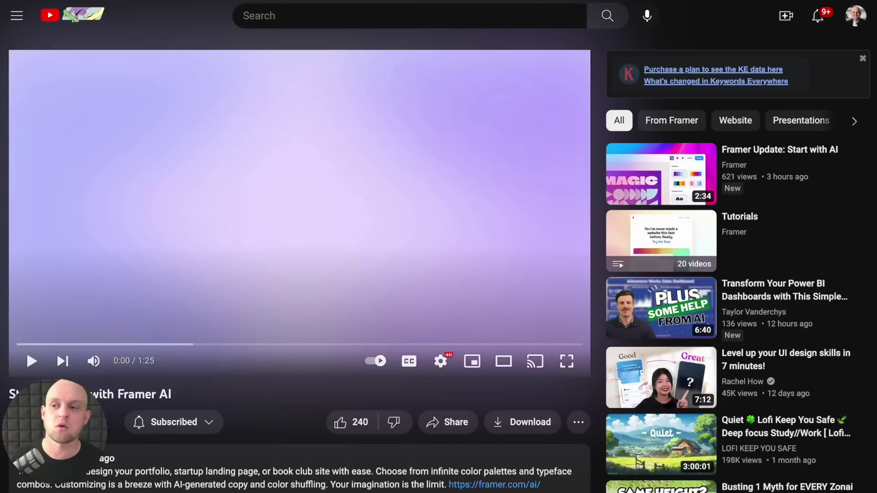
Step: Play the Framer AI YouTube video through the JORN, MIA, EVOLUTION and IMPACT sample sites
{"action": "left_click", "coordinate": [32, 362]}
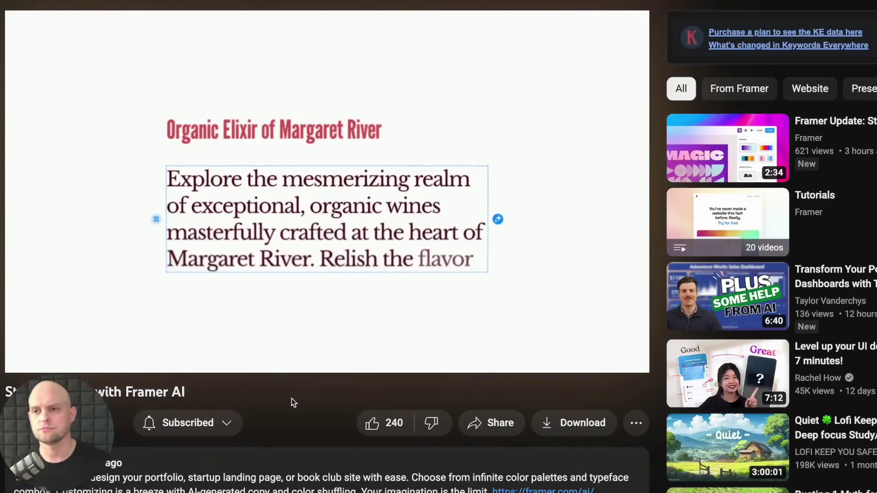
{"action": "mouse_move", "coordinate": [317, 358]}
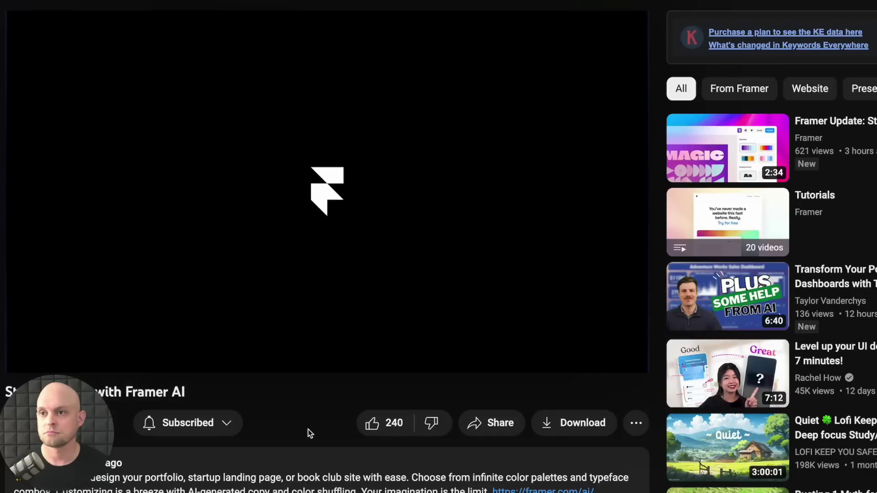
Step: Pause the Framer AI video at 1:23 of 1:25
{"action": "key", "text": "space"}
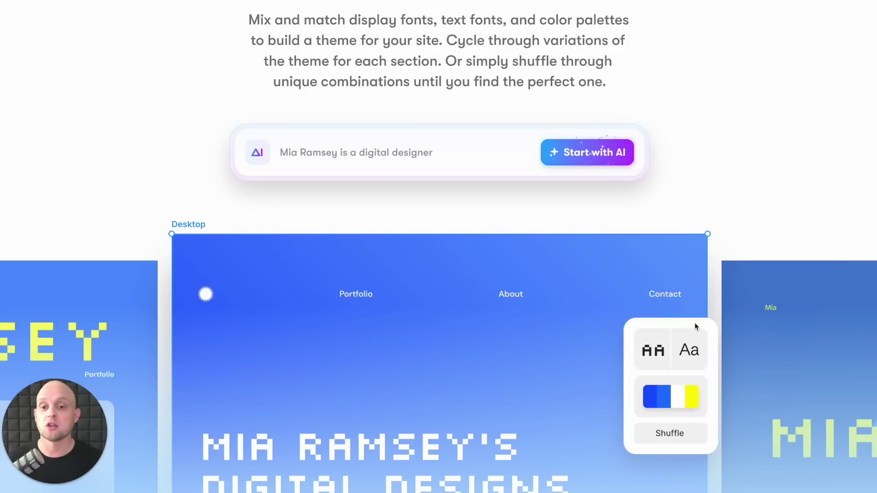
{"action": "scroll", "coordinate": [695, 326], "scroll_direction": "down", "scroll_amount": 12}
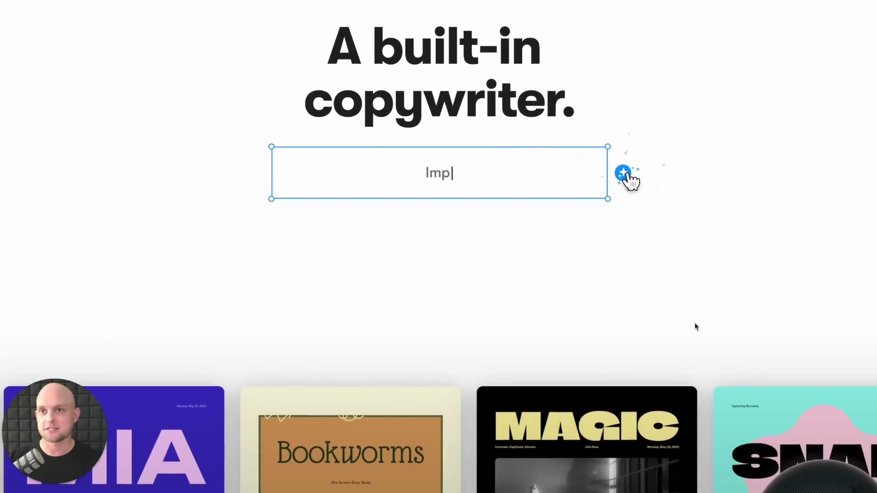
Step: Scroll to the bottom of the Framer AI page and start a new Untitled Desktop 1200 project
{"action": "scroll", "coordinate": [695, 327], "scroll_direction": "down", "scroll_amount": 6}
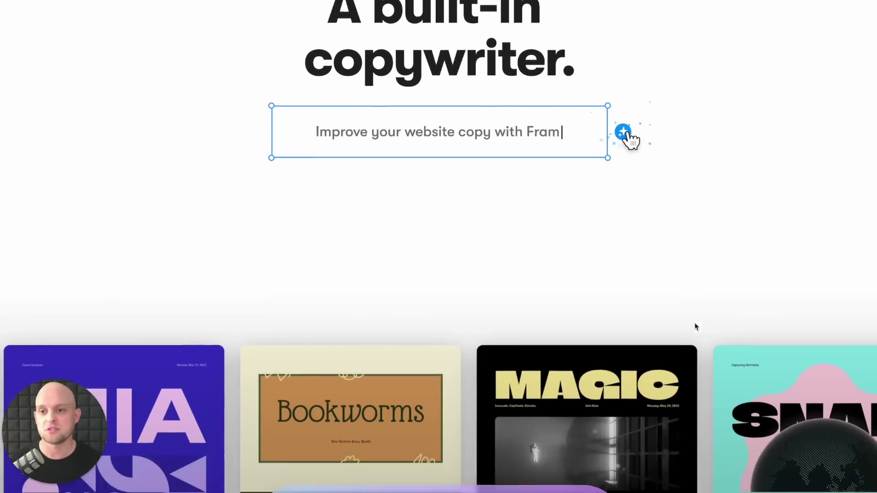
{"action": "scroll", "coordinate": [703, 404], "scroll_direction": "down", "scroll_amount": 10}
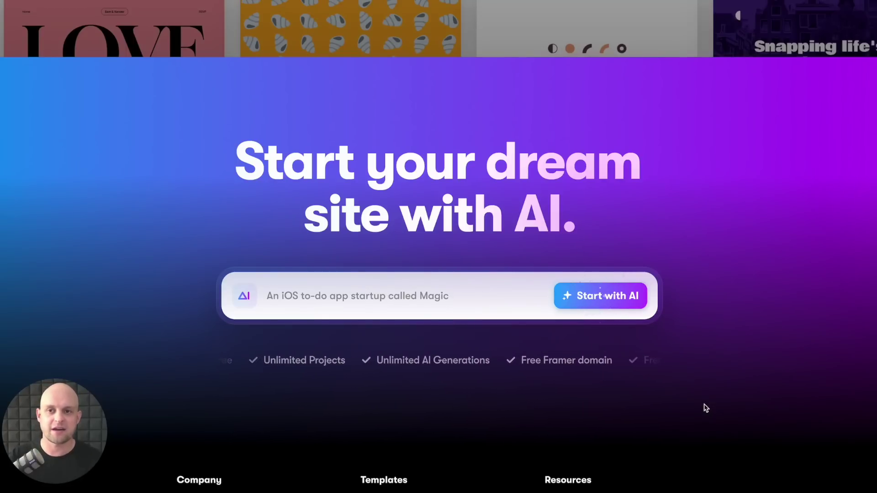
{"action": "scroll", "coordinate": [706, 408], "scroll_direction": "down", "scroll_amount": 3}
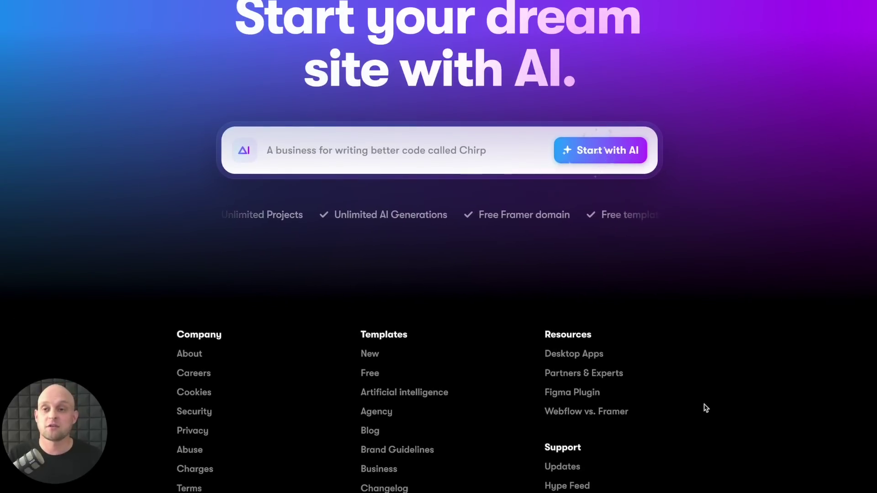
{"action": "scroll", "coordinate": [706, 408], "scroll_direction": "down", "scroll_amount": 2}
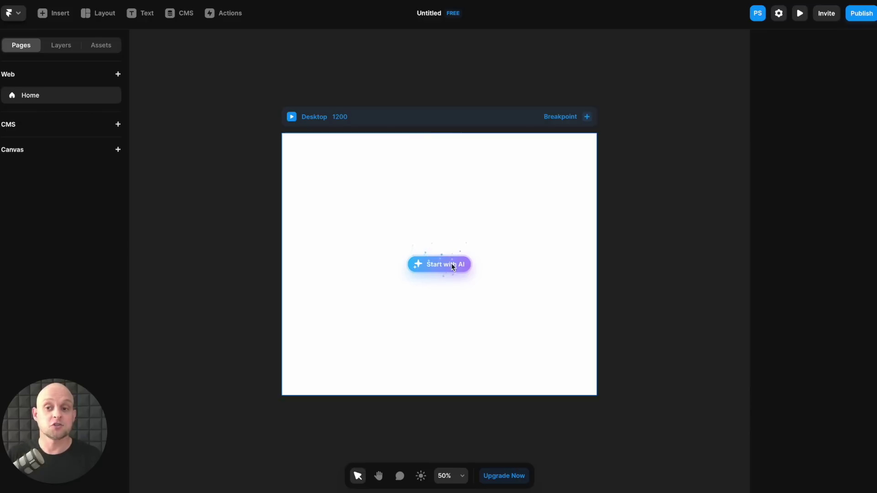
Step: Write an AI prompt for a riverside rock and country concert series at the Snake River, Idaho Falls
{"action": "left_click", "coordinate": [453, 265]}
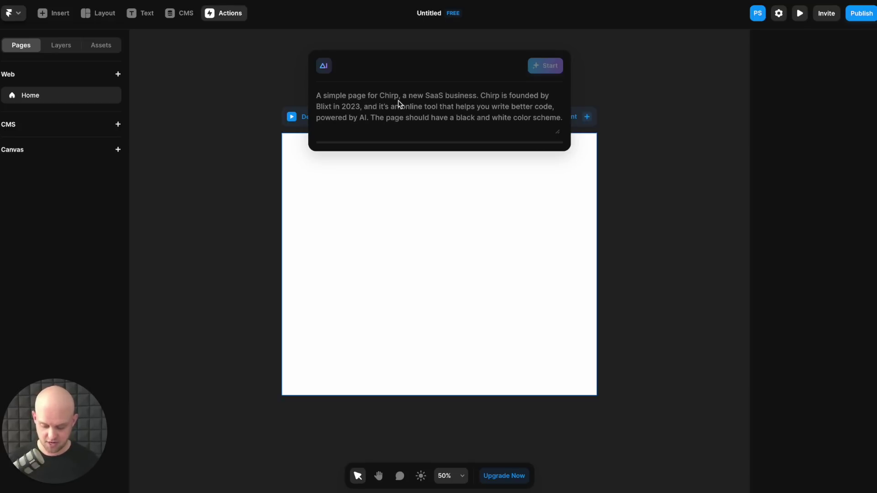
{"action": "type", "text": "a web page"}
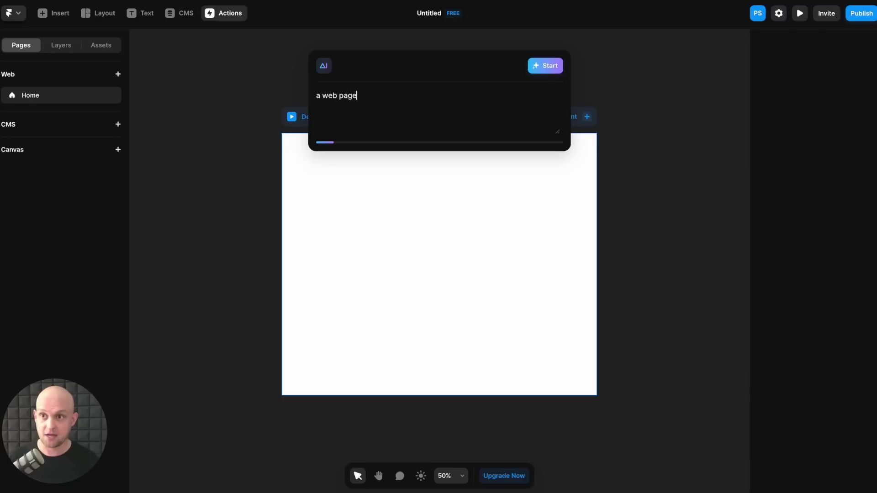
{"action": "type", "text": " for a ri"}
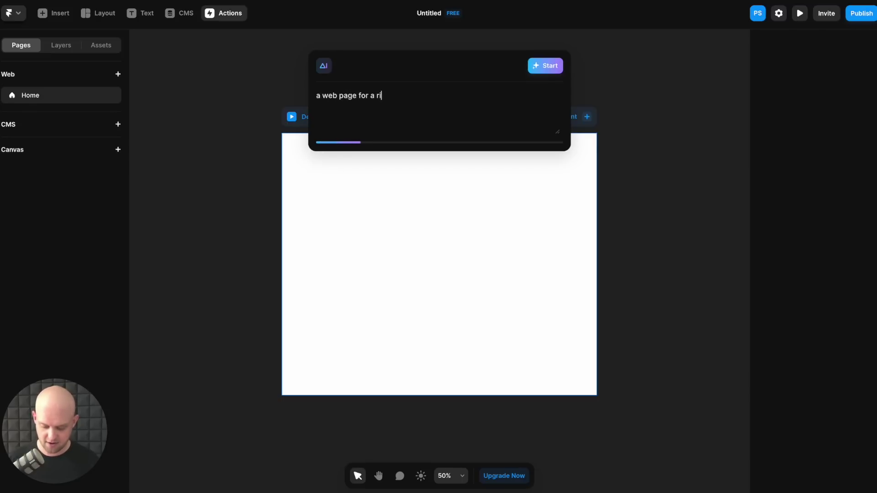
{"action": "type", "text": "verside concer"}
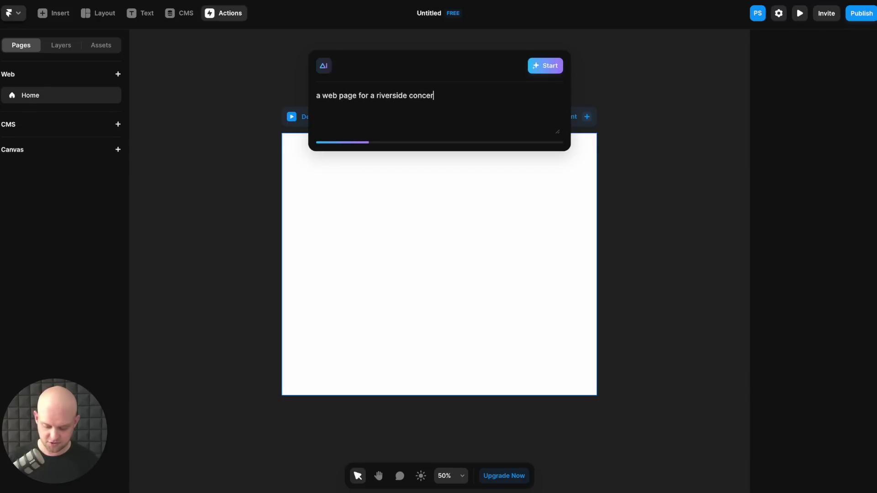
{"action": "type", "text": "t der"}
{"action": "key", "text": "BackSpace"}
{"action": "key", "text": "BackSpace"}
{"action": "key", "text": "BackSpace"}
{"action": "type", "text": "series where "}
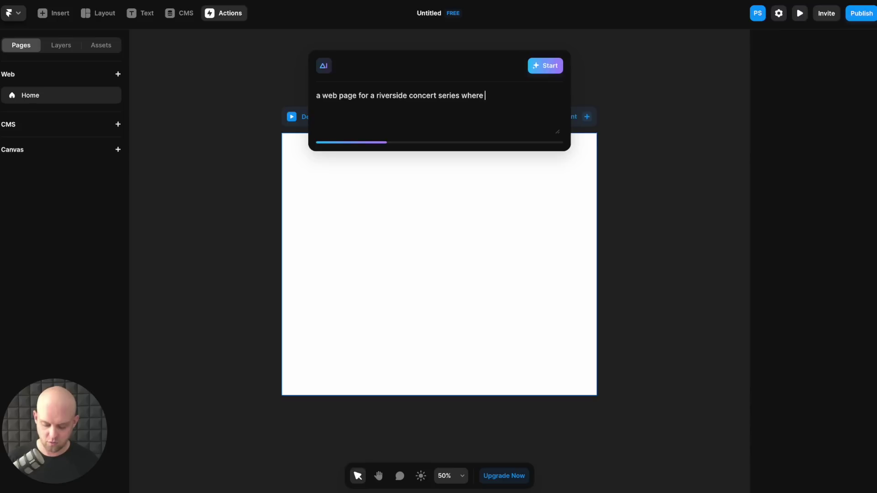
{"action": "type", "text": "there will be "}
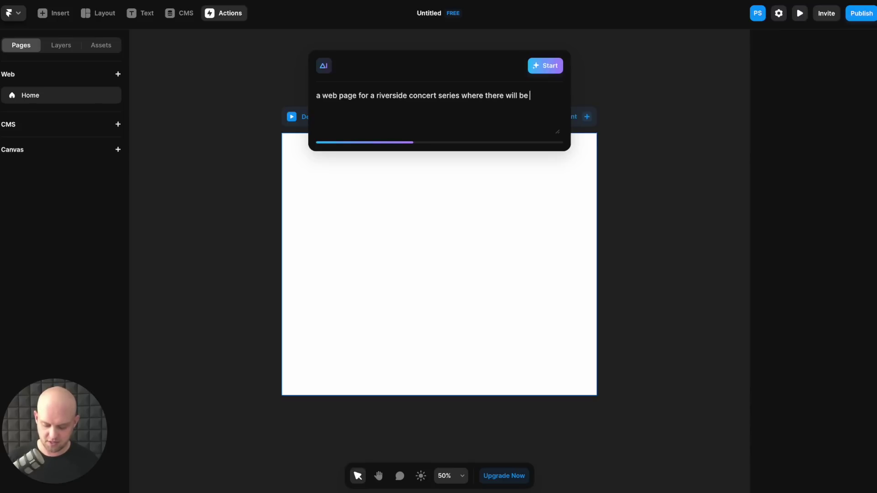
{"action": "type", "text": "several different "}
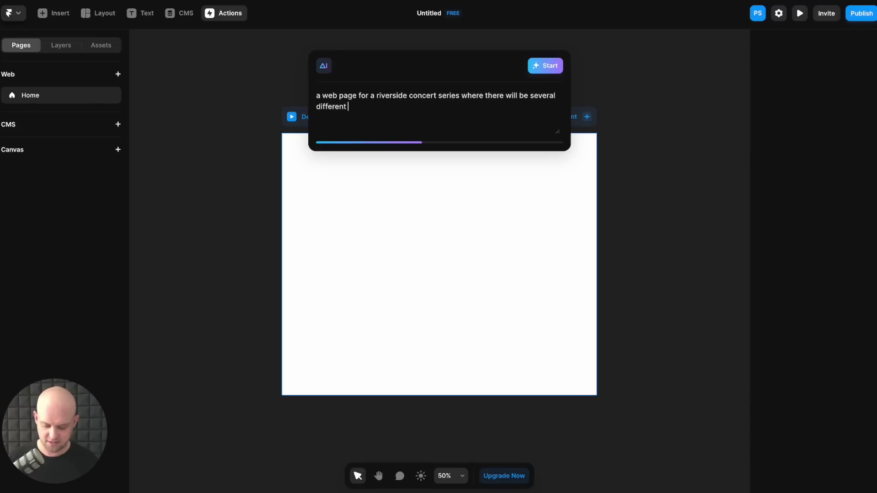
{"action": "type", "text": "bands playing."}
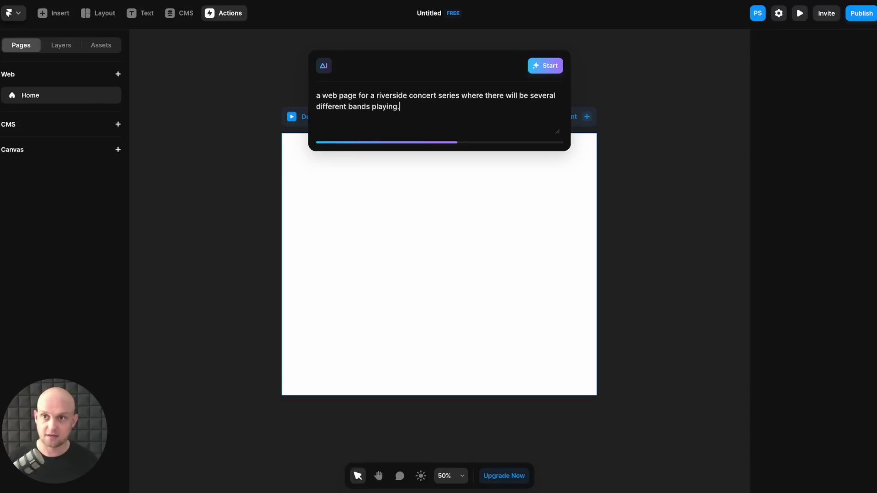
{"action": "left_click", "coordinate": [350, 108]}
{"action": "type", "text": "rock and"}
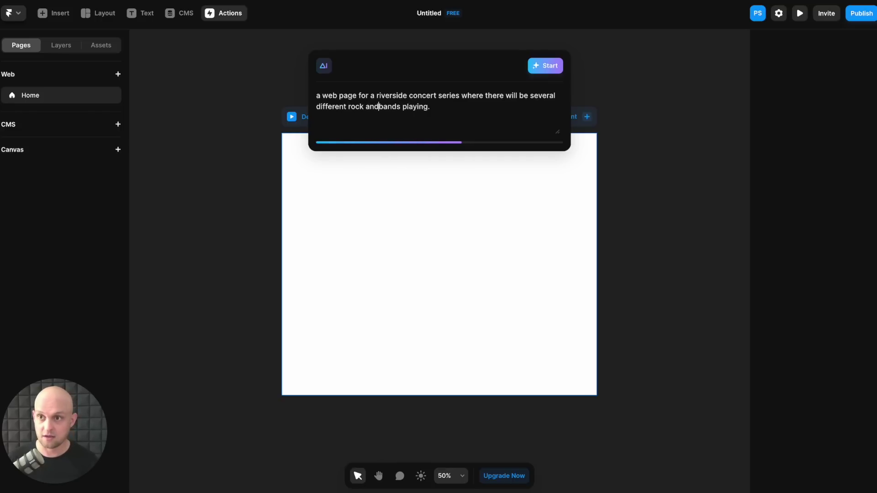
{"action": "type", "text": " country"}
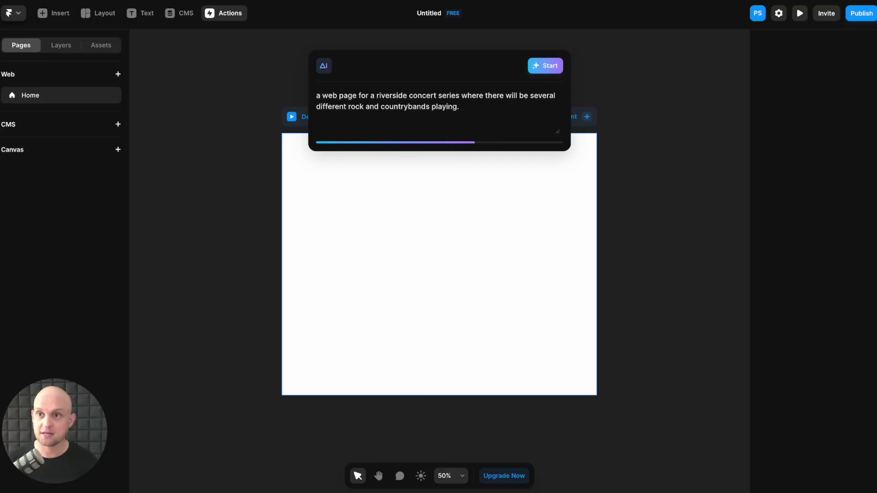
{"action": "left_click", "coordinate": [462, 108]}
{"action": "type", "text": "This will"}
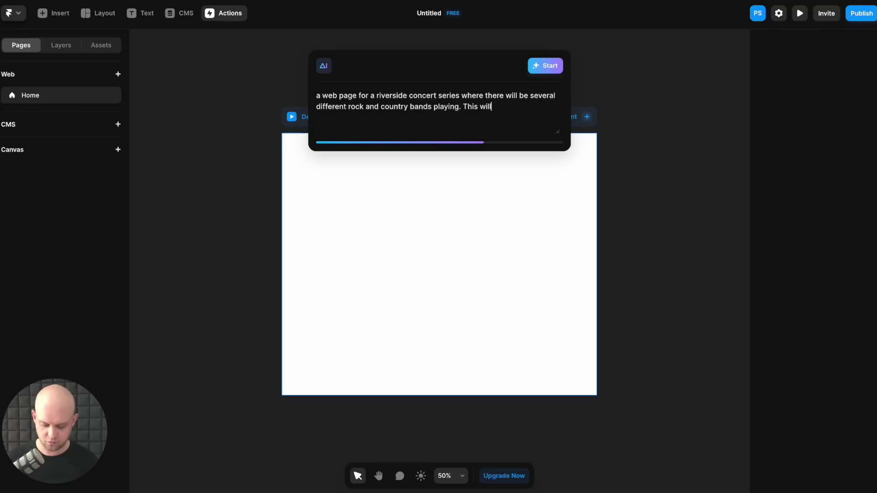
{"action": "type", "text": " be hed"}
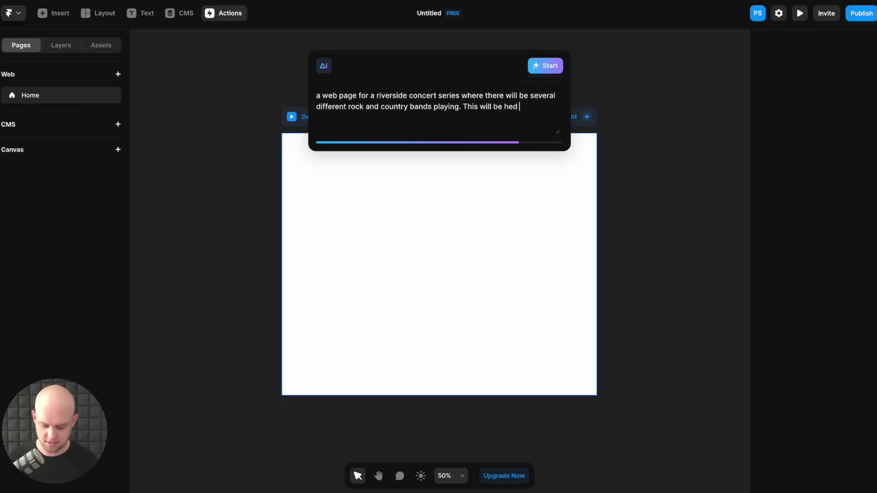
{"action": "type", "text": " at the snake river in idaho falls ID"}
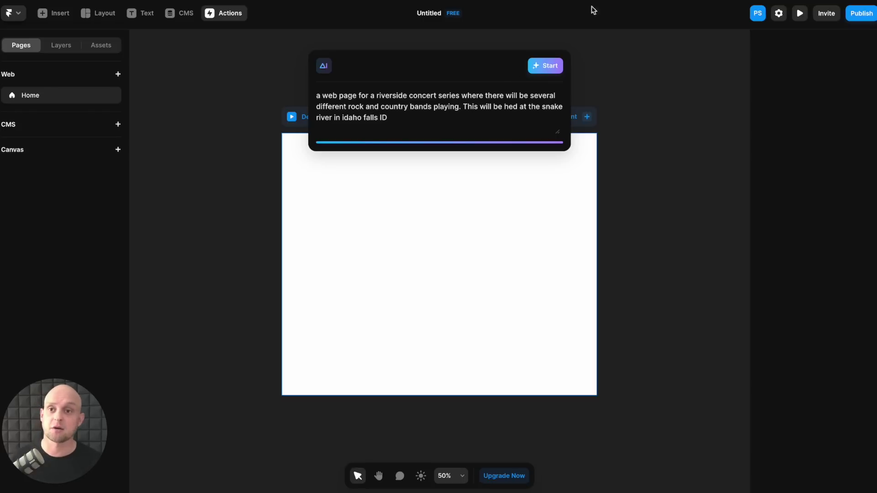
Step: Generate the ROCKIN' concert page with AI and preview a range of colour palettes
{"action": "left_click", "coordinate": [536, 69]}
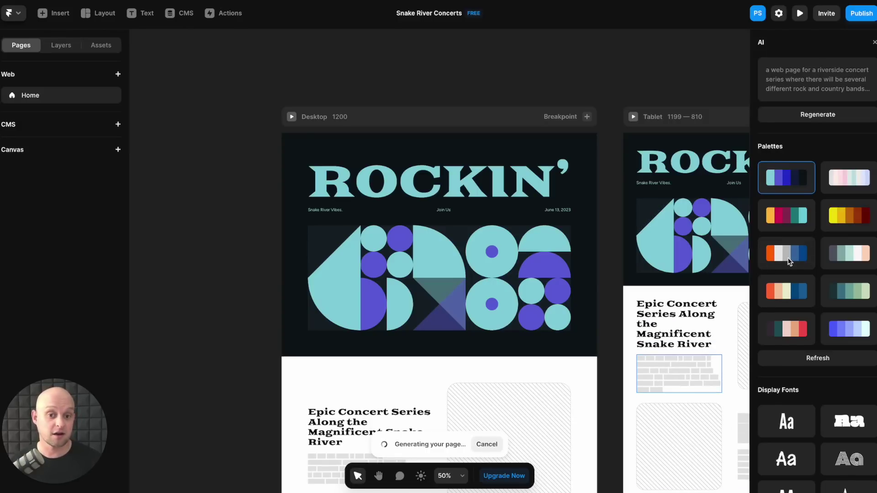
{"action": "left_click", "coordinate": [789, 261]}
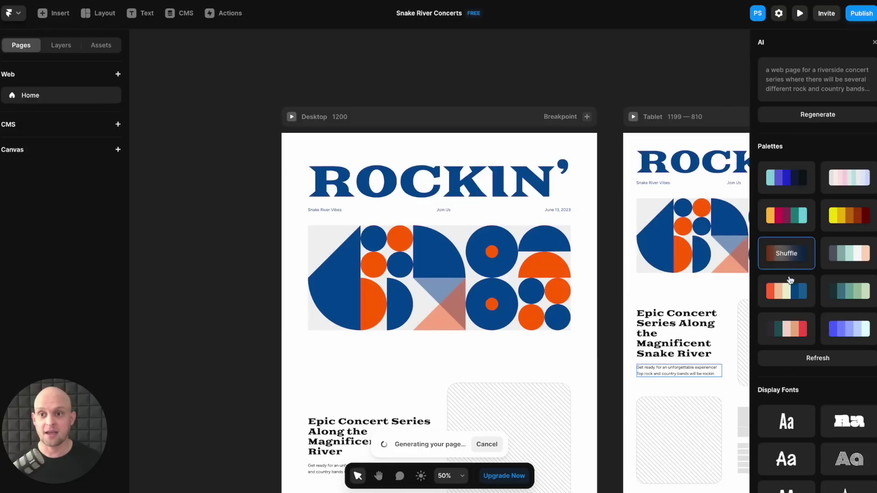
{"action": "left_click", "coordinate": [789, 292]}
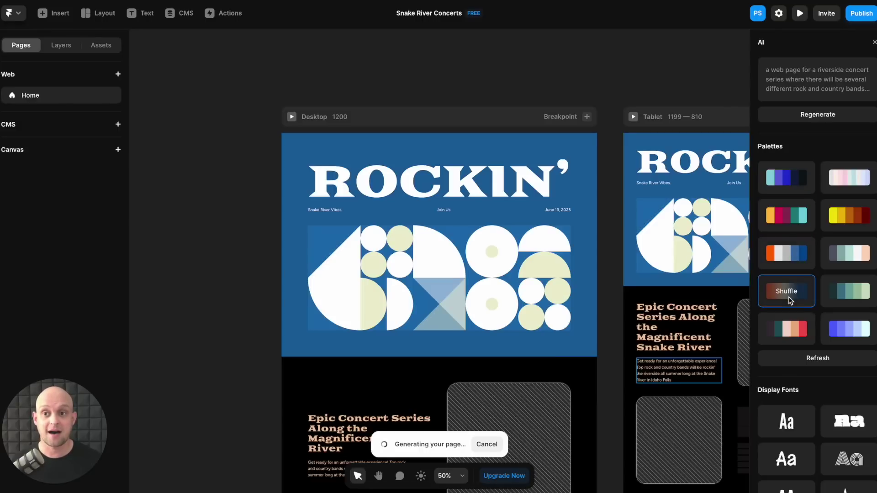
{"action": "left_click", "coordinate": [843, 301]}
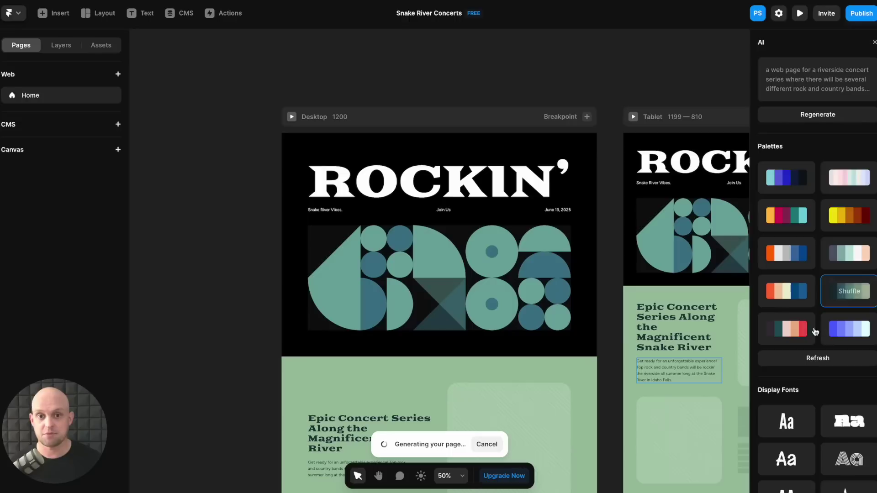
{"action": "left_click", "coordinate": [794, 336]}
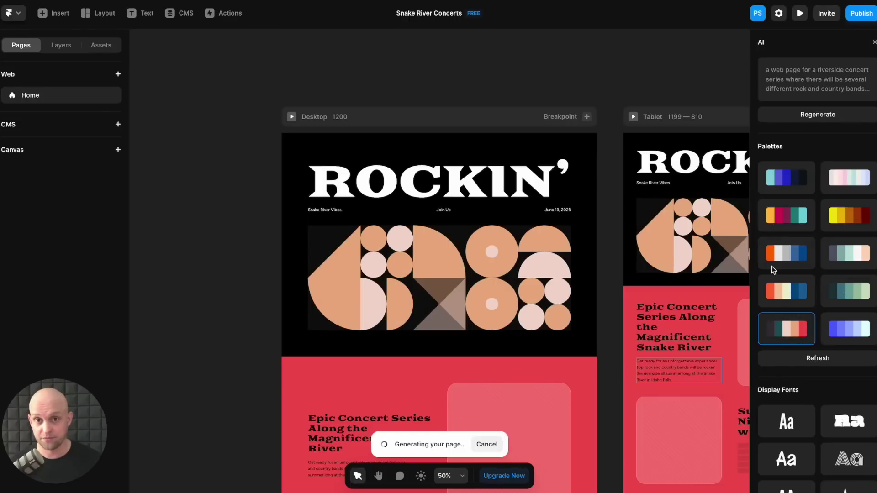
{"action": "left_click", "coordinate": [786, 254]}
{"action": "left_click", "coordinate": [787, 228]}
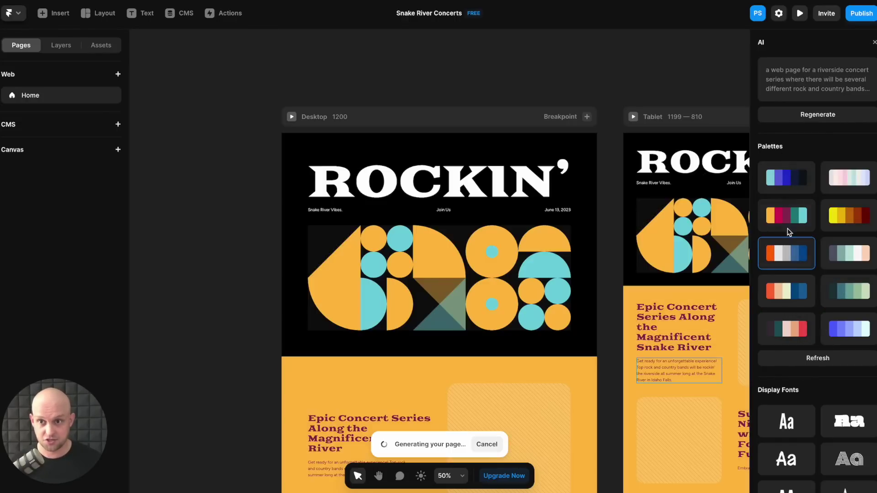
{"action": "left_click", "coordinate": [784, 182]}
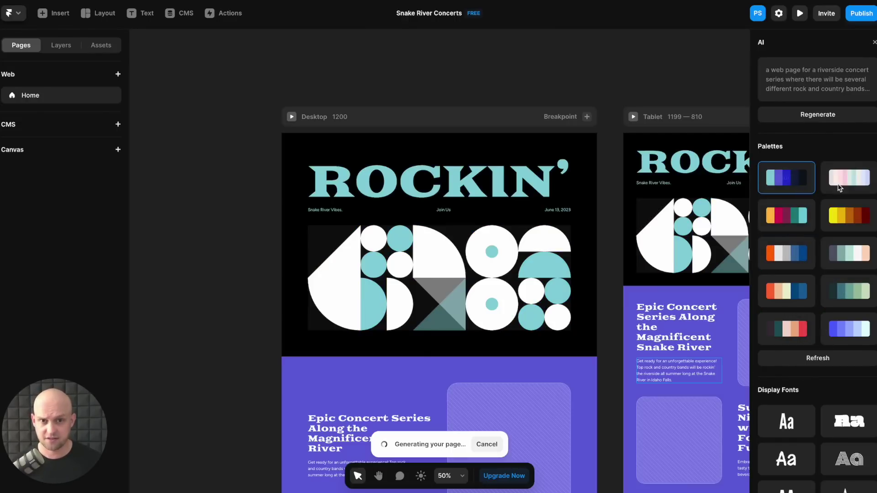
{"action": "left_click", "coordinate": [842, 185]}
{"action": "left_click", "coordinate": [846, 225]}
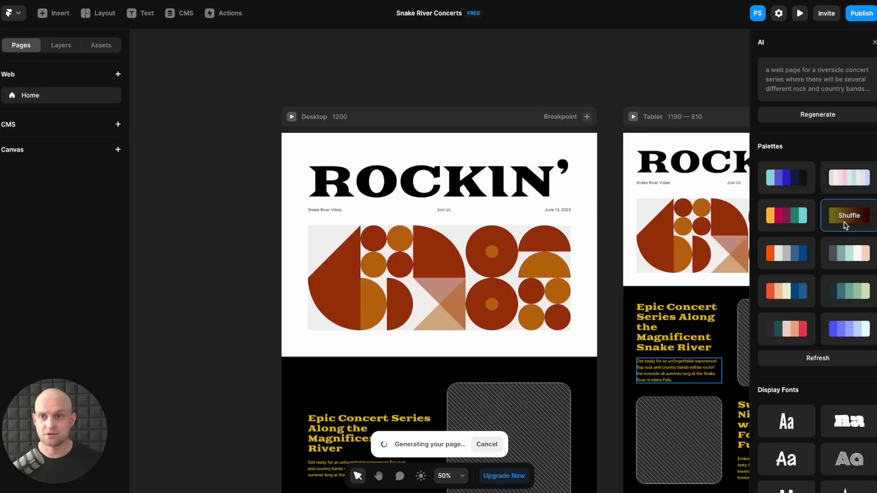
{"action": "left_click", "coordinate": [783, 295]}
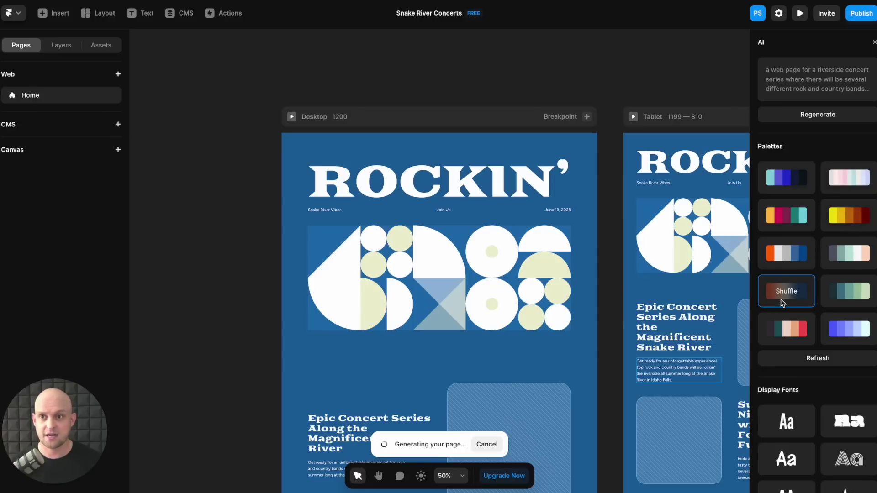
{"action": "left_click", "coordinate": [784, 332]}
Step: Apply the grey, blue and orange palette and shuffle to a white background with blue-orange shapes
{"action": "left_click", "coordinate": [782, 269]}
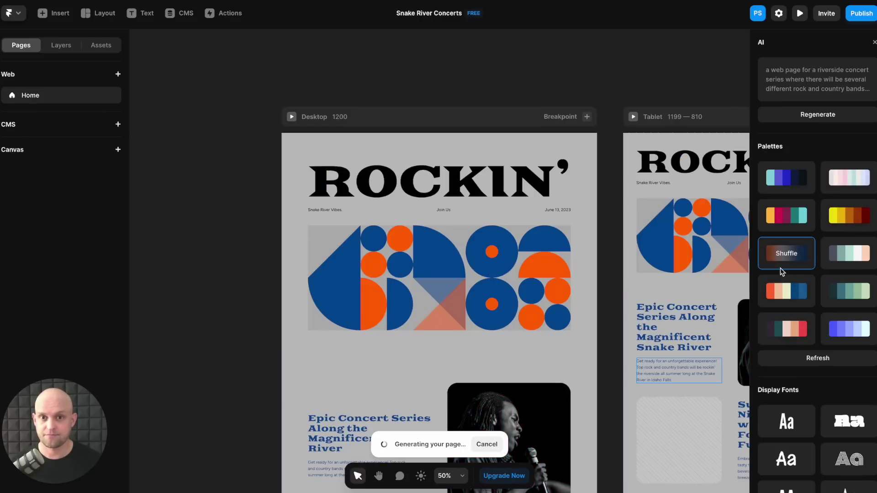
{"action": "left_click", "coordinate": [784, 257]}
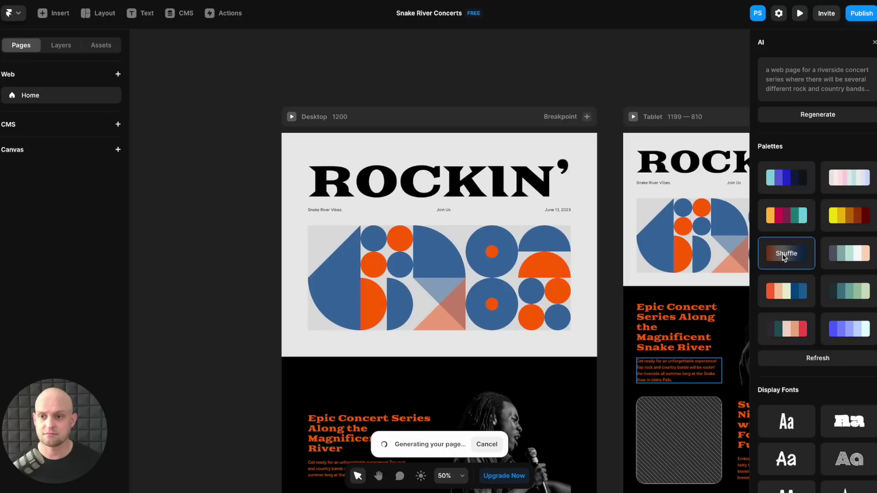
{"action": "left_click", "coordinate": [783, 257]}
{"action": "left_click", "coordinate": [784, 258]}
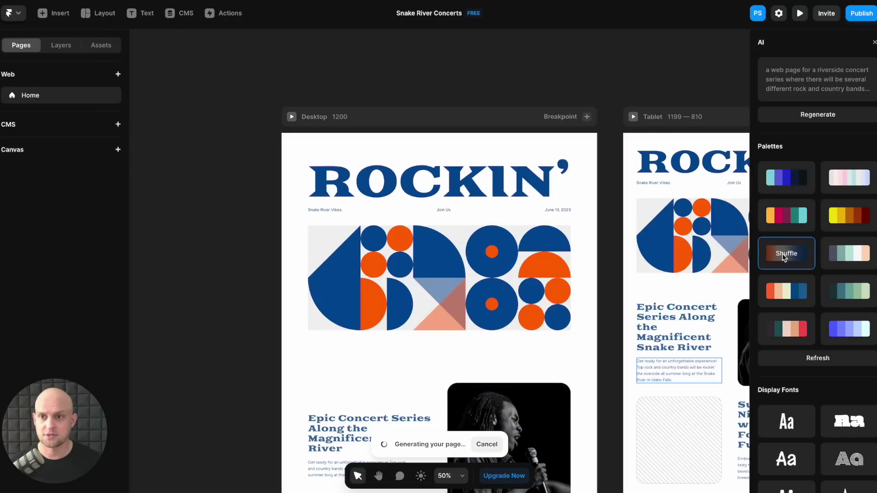
{"action": "scroll", "coordinate": [520, 357], "scroll_direction": "down", "scroll_amount": 5}
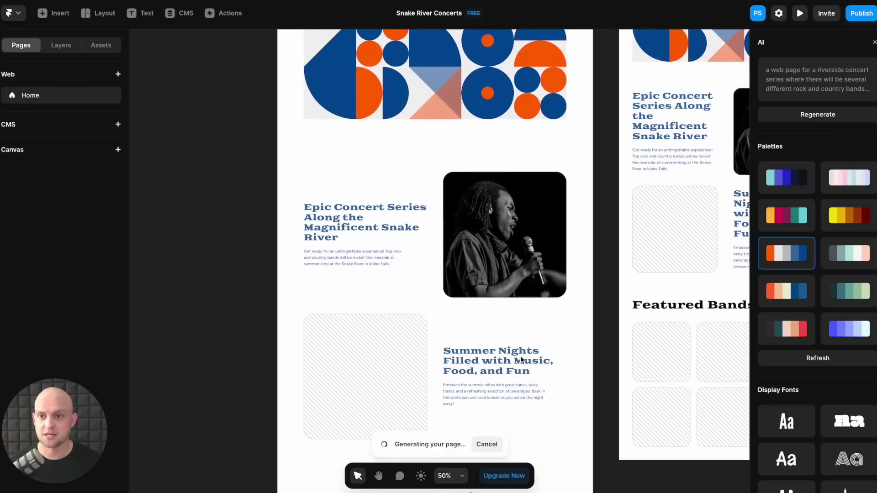
{"action": "scroll", "coordinate": [519, 355], "scroll_direction": "up", "scroll_amount": 5}
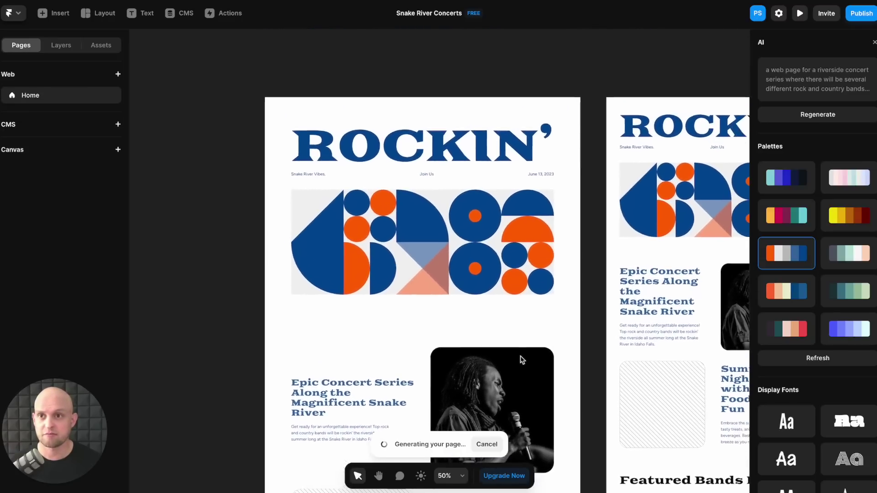
{"action": "scroll", "coordinate": [859, 352], "scroll_direction": "down", "scroll_amount": 2}
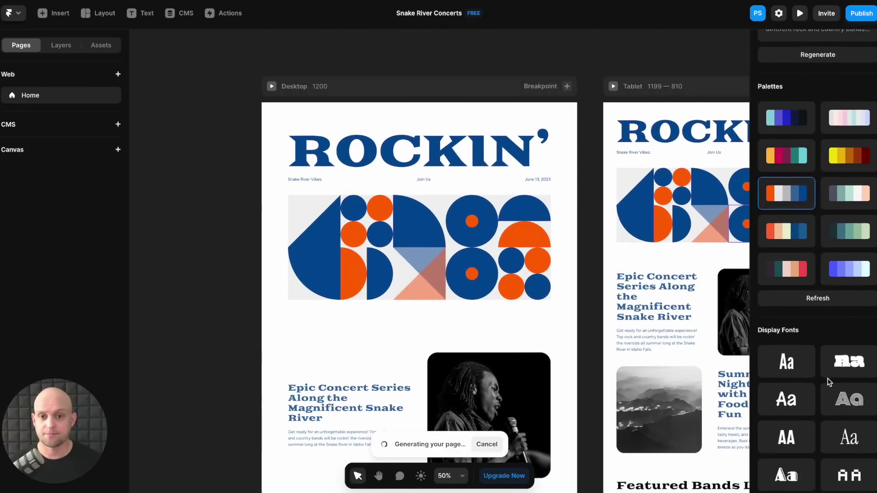
Step: Try several heading fonts and settle on a chunky rounded bubbly display font
{"action": "left_click", "coordinate": [856, 350]}
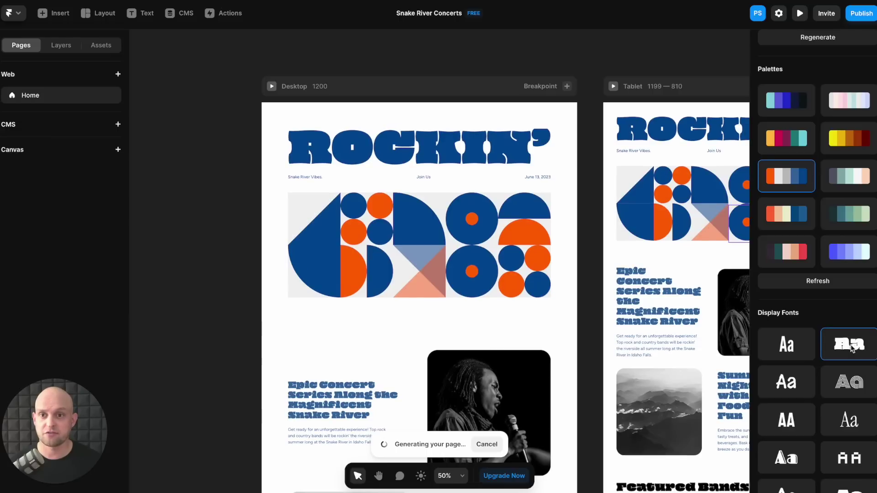
{"action": "left_click", "coordinate": [796, 347]}
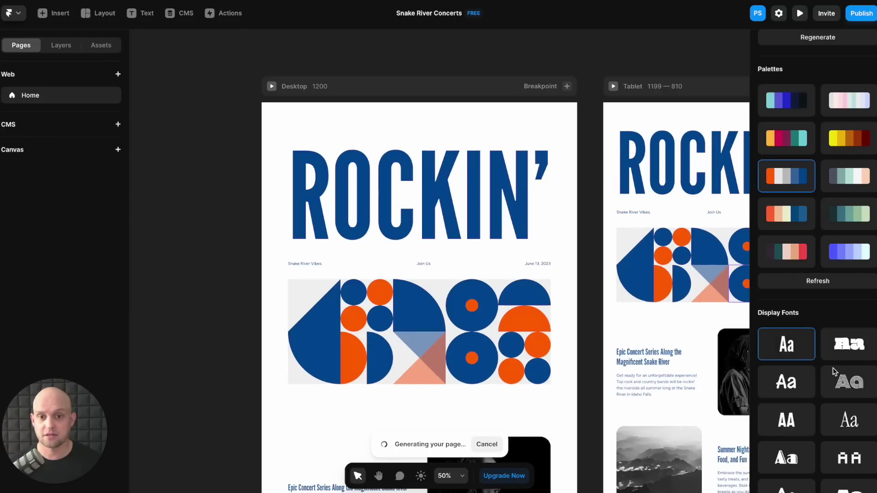
{"action": "scroll", "coordinate": [798, 351], "scroll_direction": "down", "scroll_amount": 2}
{"action": "left_click", "coordinate": [799, 368]}
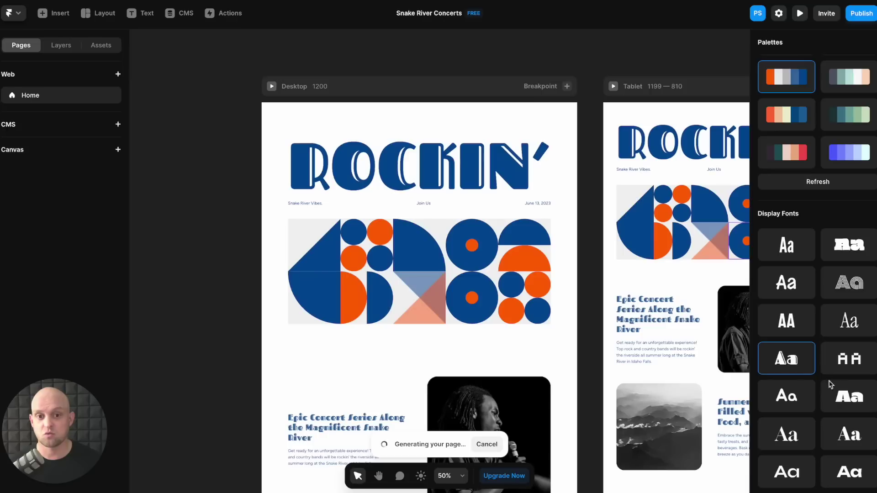
{"action": "left_click", "coordinate": [852, 398]}
{"action": "scroll", "coordinate": [852, 398], "scroll_direction": "down", "scroll_amount": 2}
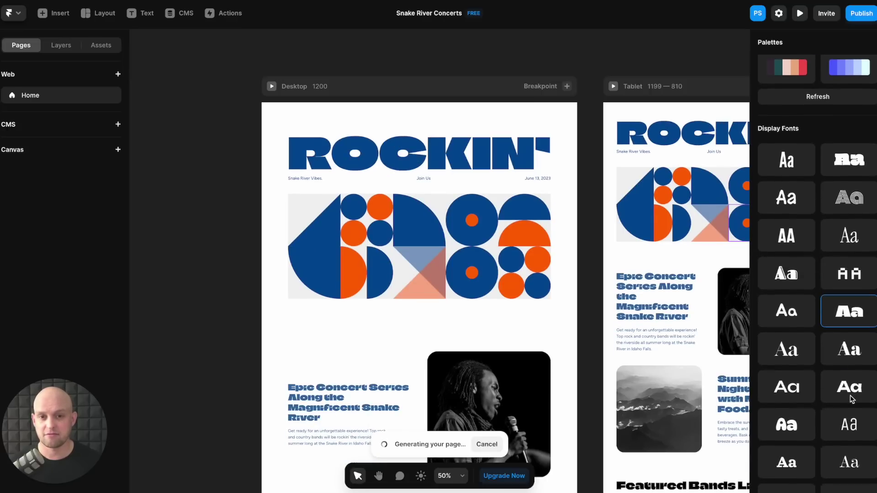
{"action": "left_click", "coordinate": [790, 317]}
{"action": "scroll", "coordinate": [789, 340], "scroll_direction": "down", "scroll_amount": 3}
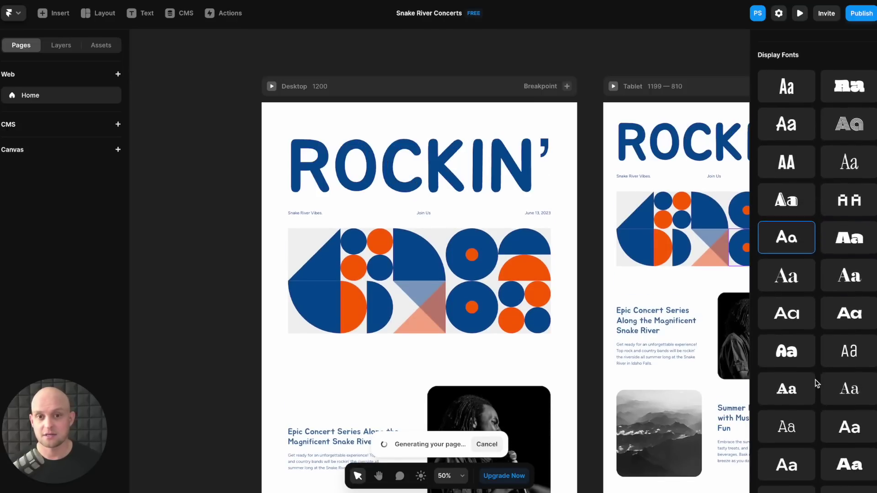
{"action": "left_click", "coordinate": [789, 313]}
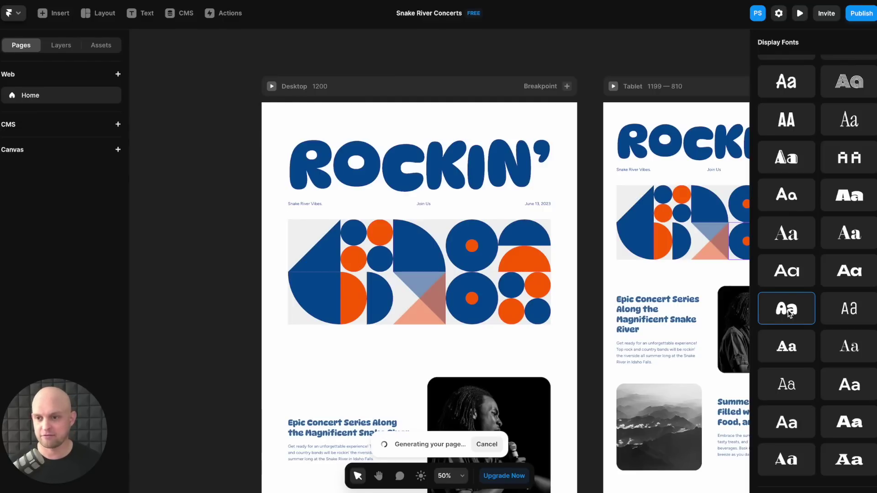
Step: Try a few Text Fonts tiles and apply the chosen one to the body text
{"action": "scroll", "coordinate": [543, 352], "scroll_direction": "down", "scroll_amount": 5}
{"action": "scroll", "coordinate": [525, 352], "scroll_direction": "up", "scroll_amount": 3}
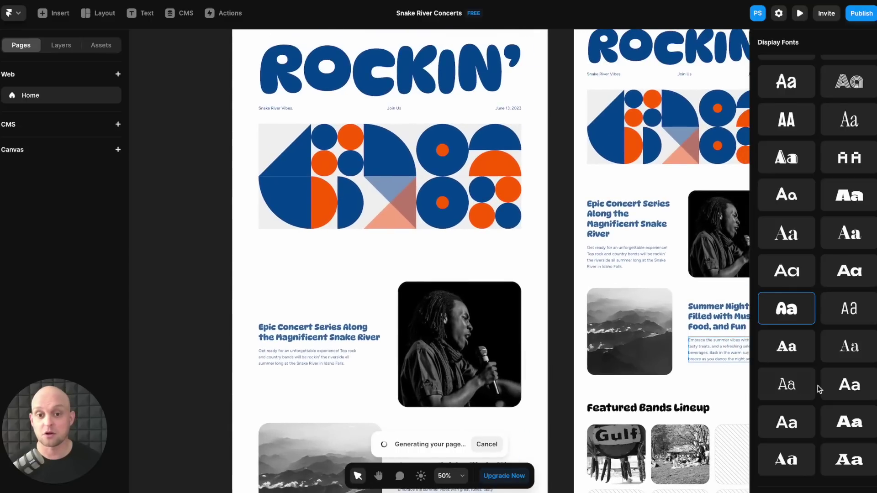
{"action": "scroll", "coordinate": [820, 389], "scroll_direction": "down", "scroll_amount": 5}
{"action": "left_click", "coordinate": [784, 338]}
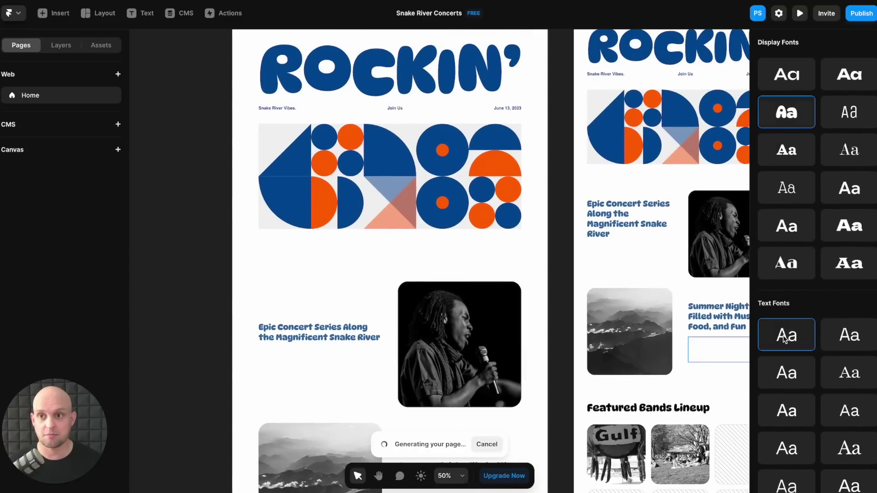
{"action": "left_click", "coordinate": [851, 338]}
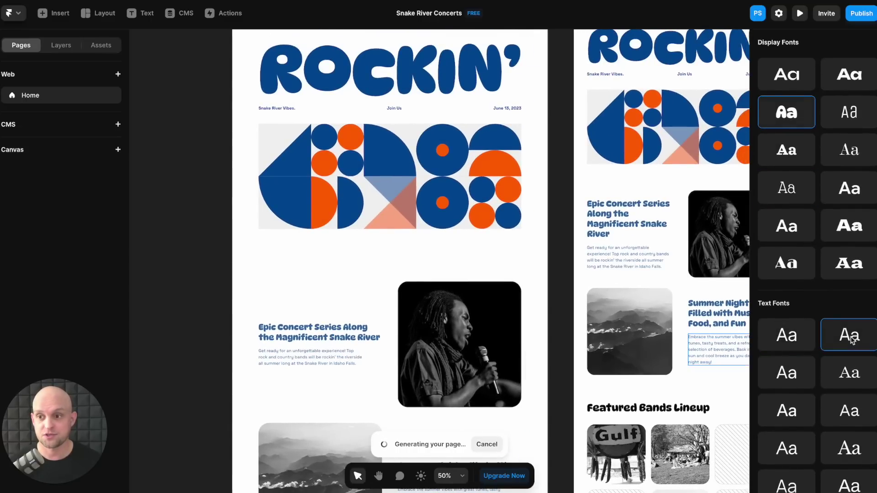
{"action": "scroll", "coordinate": [832, 378], "scroll_direction": "down", "scroll_amount": 1}
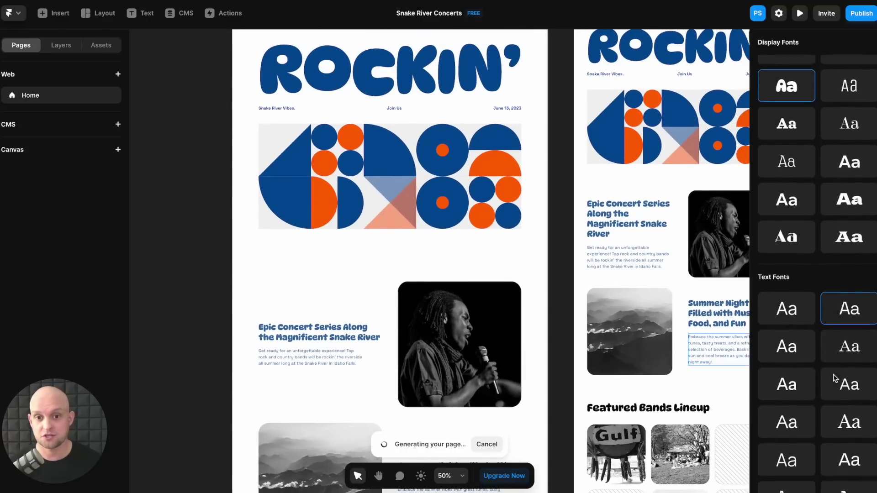
{"action": "left_click", "coordinate": [801, 390]}
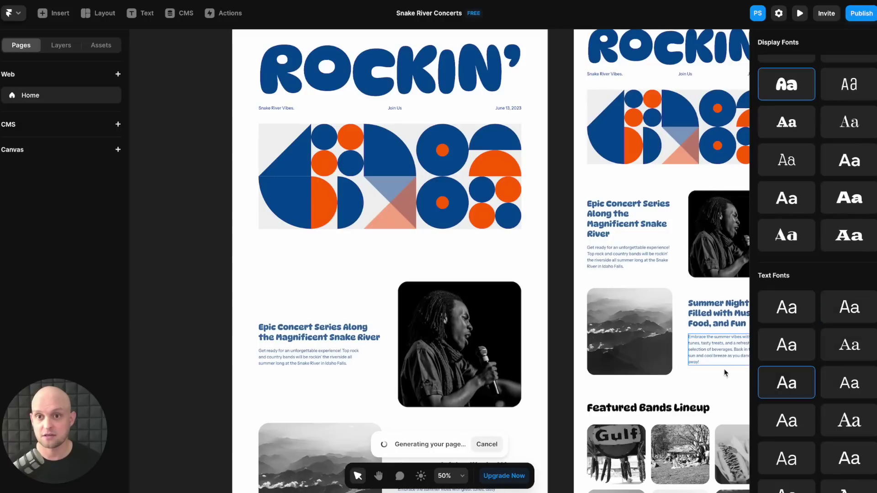
{"action": "scroll", "coordinate": [508, 321], "scroll_direction": "down", "scroll_amount": 10}
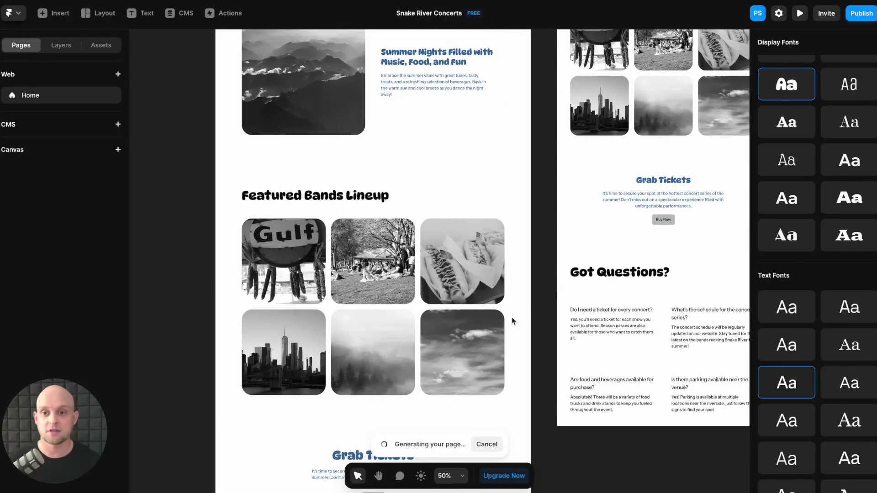
Step: Scroll through Grab Tickets, Got Questions and the footer, then back up as generation finishes
{"action": "scroll", "coordinate": [427, 323], "scroll_direction": "down", "scroll_amount": 5}
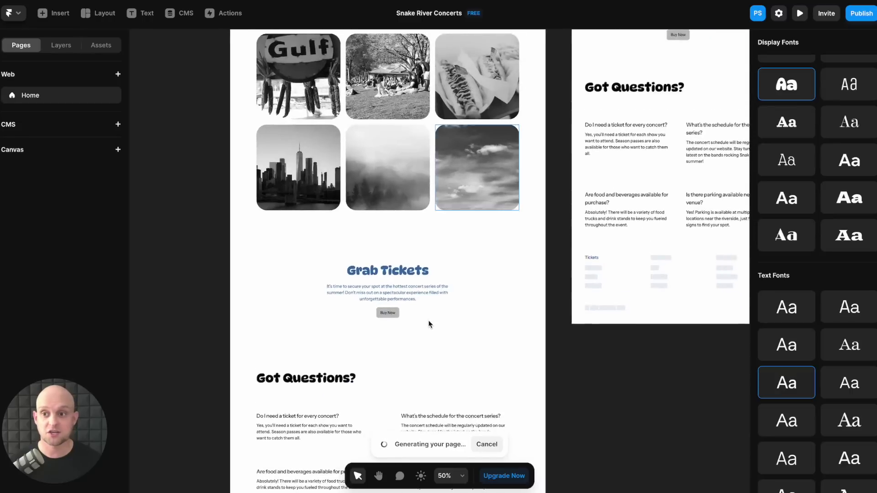
{"action": "scroll", "coordinate": [429, 324], "scroll_direction": "down", "scroll_amount": 2}
{"action": "scroll", "coordinate": [427, 221], "scroll_direction": "down", "scroll_amount": 5}
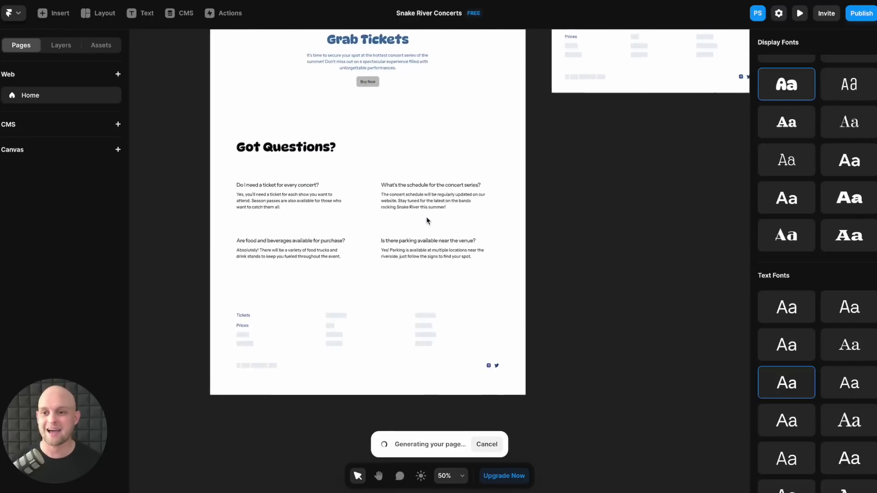
{"action": "scroll", "coordinate": [426, 221], "scroll_direction": "down", "scroll_amount": 1}
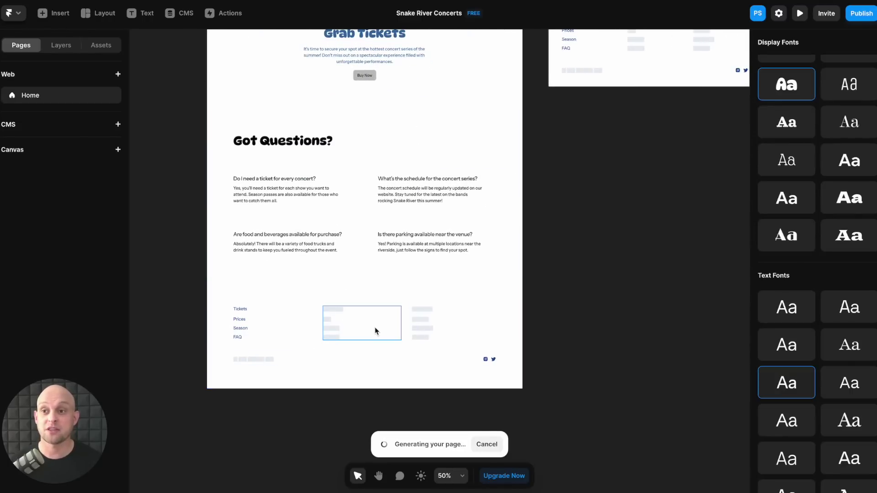
{"action": "scroll", "coordinate": [375, 327], "scroll_direction": "up", "scroll_amount": 15}
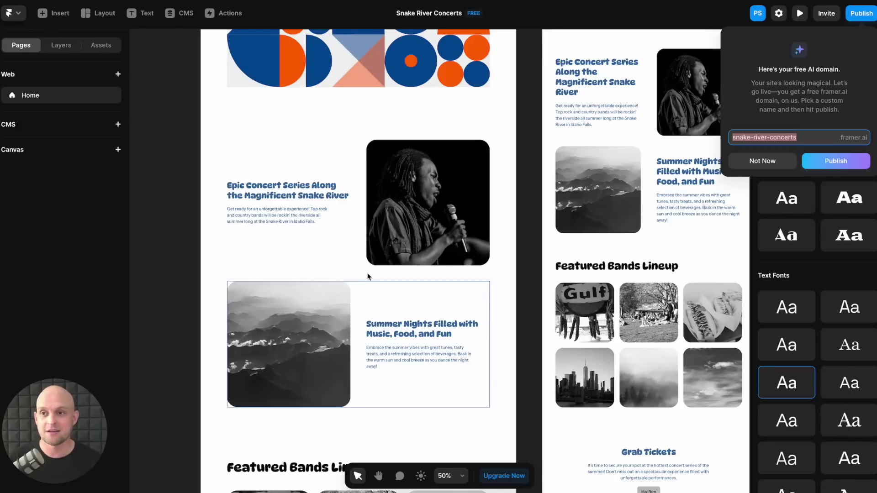
{"action": "scroll", "coordinate": [363, 191], "scroll_direction": "up", "scroll_amount": 5}
{"action": "scroll", "coordinate": [363, 190], "scroll_direction": "up", "scroll_amount": 2}
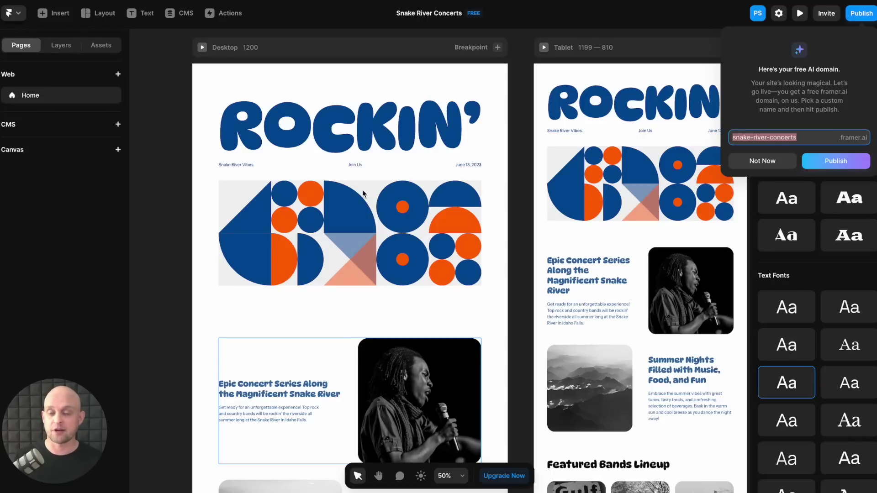
{"action": "scroll", "coordinate": [376, 285], "scroll_direction": "down", "scroll_amount": 3}
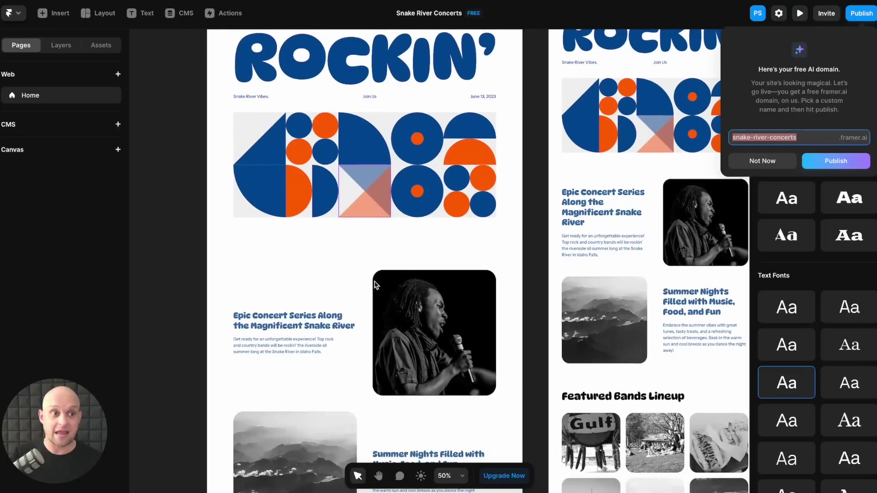
{"action": "scroll", "coordinate": [375, 285], "scroll_direction": "right", "scroll_amount": 3}
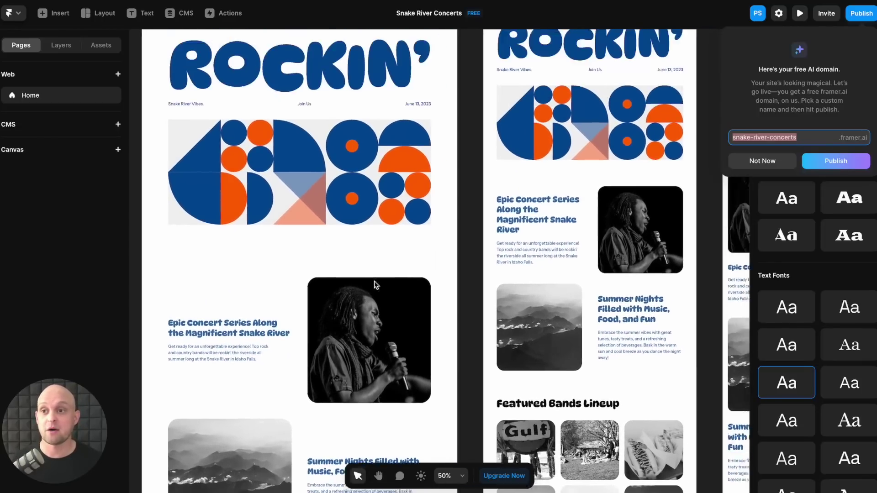
{"action": "scroll", "coordinate": [376, 285], "scroll_direction": "up", "scroll_amount": 2}
Step: Cycle the ROCKIN' header's styles and return it to its original blue and orange look
{"action": "left_click", "coordinate": [446, 209]}
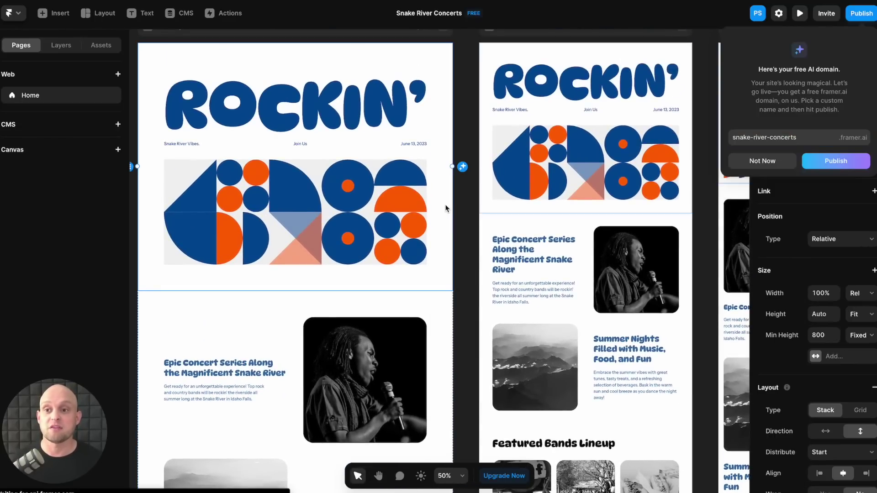
{"action": "left_click", "coordinate": [463, 166]}
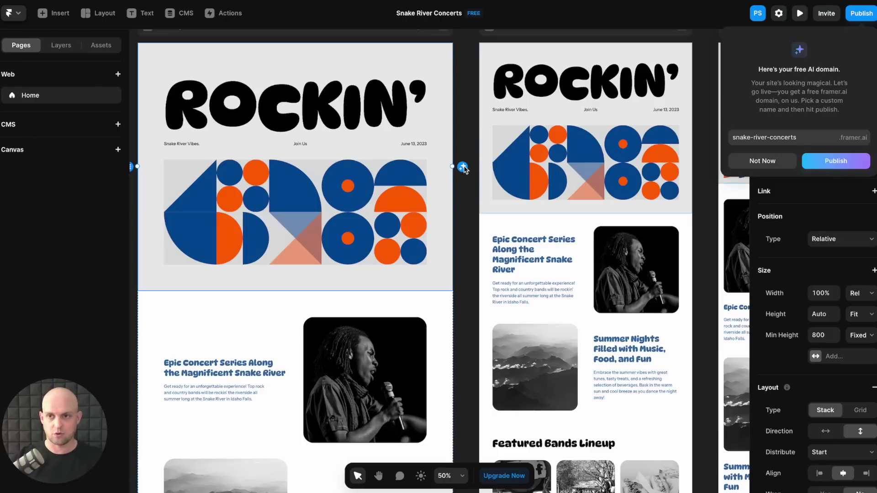
{"action": "left_click", "coordinate": [463, 167]}
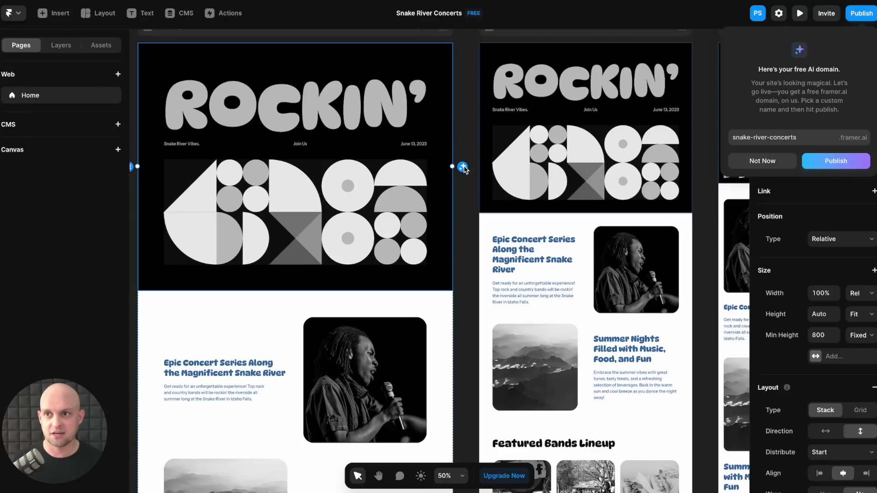
{"action": "left_click", "coordinate": [462, 167]}
Step: Restyle the Epic Concert and Summer Nights section with a deep blue colour scheme
{"action": "scroll", "coordinate": [414, 272], "scroll_direction": "down", "scroll_amount": 3}
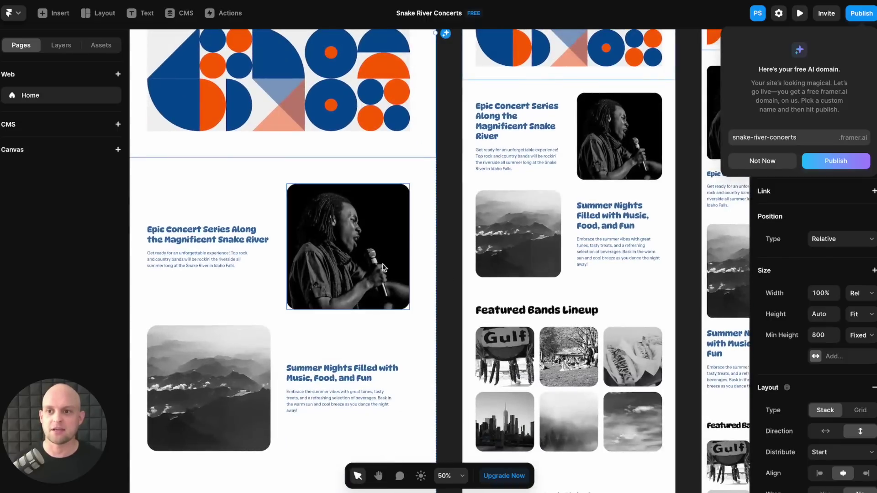
{"action": "left_click", "coordinate": [407, 327]}
{"action": "left_click", "coordinate": [444, 311]}
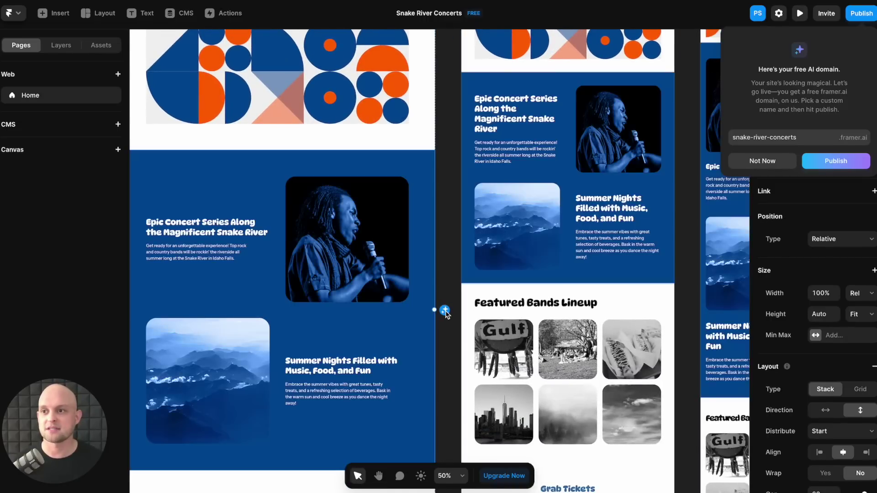
{"action": "scroll", "coordinate": [377, 322], "scroll_direction": "left", "scroll_amount": 2}
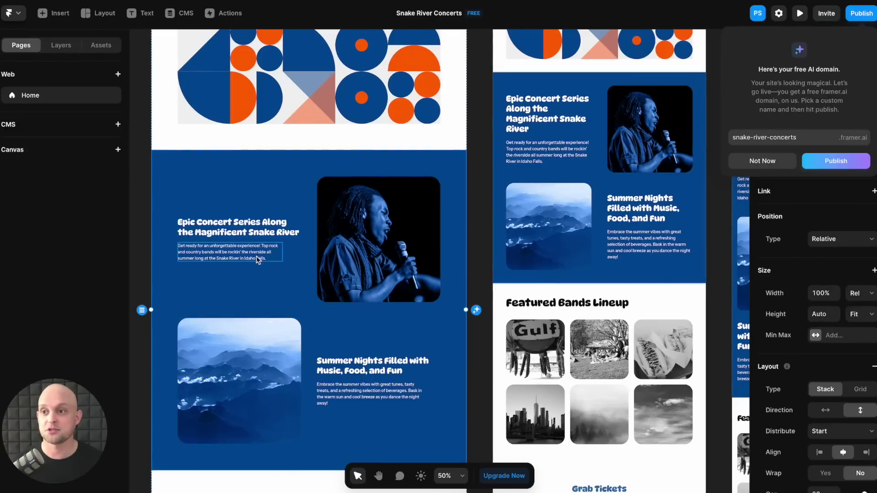
{"action": "left_click", "coordinate": [256, 259]}
Step: Zoom to the Epic Concert paragraph and reword it to open with 'Prepare for a memorable adventure!'
{"action": "scroll", "coordinate": [256, 259], "scroll_direction": "up", "scroll_amount": 5}
{"action": "key", "text": "shift+2"}
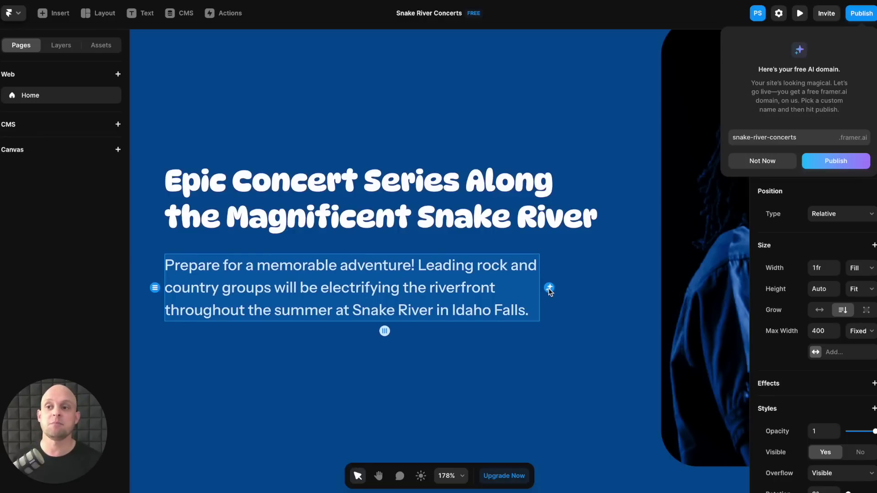
{"action": "scroll", "coordinate": [549, 291], "scroll_direction": "down", "scroll_amount": 10}
{"action": "scroll", "coordinate": [550, 291], "scroll_direction": "up", "scroll_amount": 5}
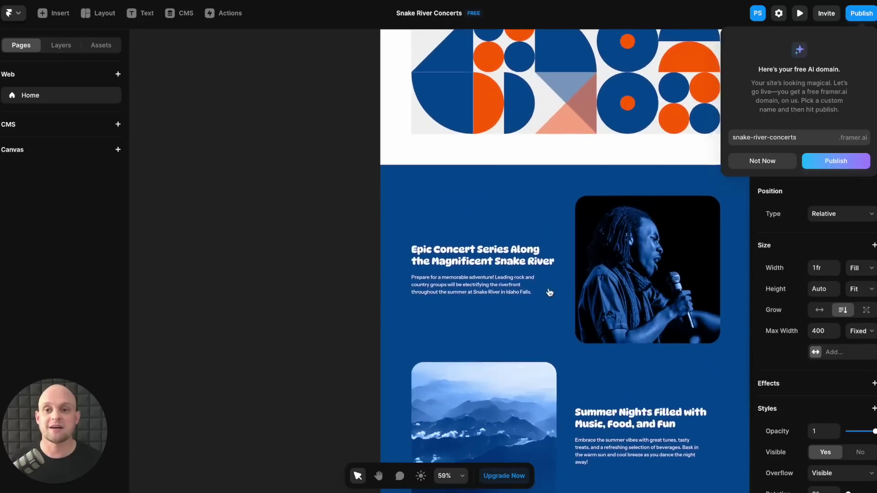
{"action": "scroll", "coordinate": [550, 291], "scroll_direction": "down", "scroll_amount": 2}
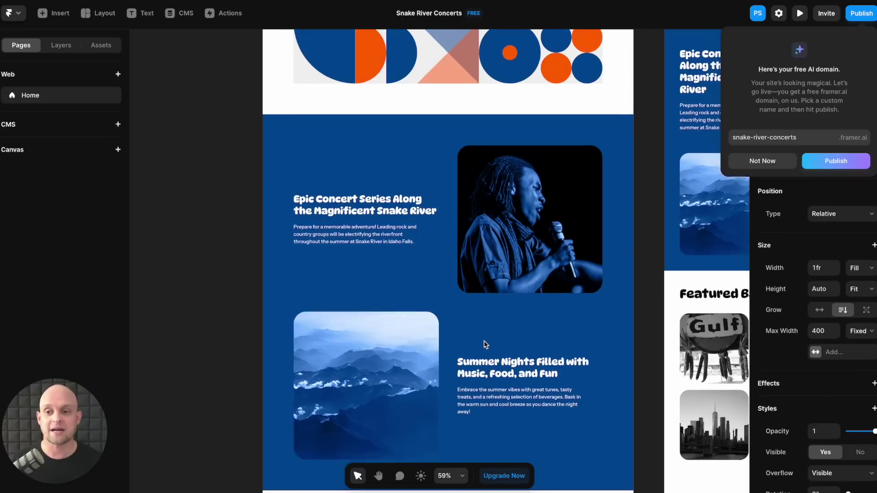
Step: Cycle the Featured Bands section's colour schemes until it is white with greyscale photos
{"action": "scroll", "coordinate": [484, 341], "scroll_direction": "down", "scroll_amount": 6}
{"action": "scroll", "coordinate": [416, 306], "scroll_direction": "down", "scroll_amount": 3}
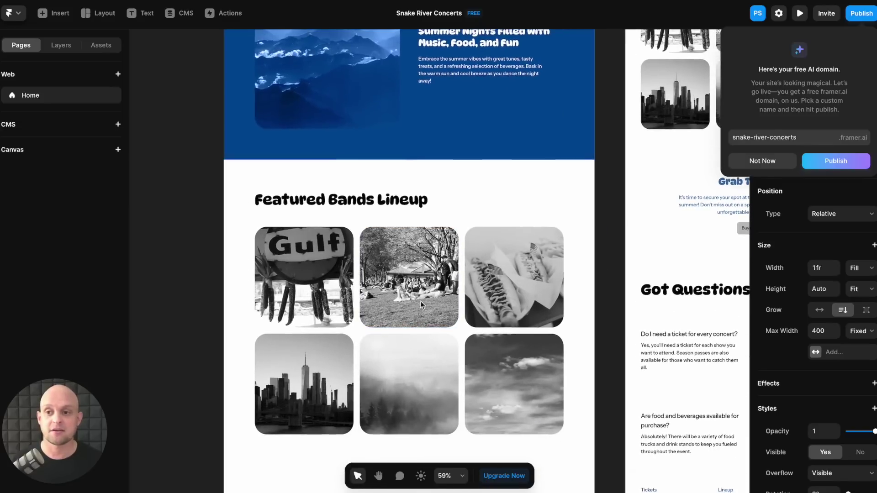
{"action": "left_click", "coordinate": [420, 301]}
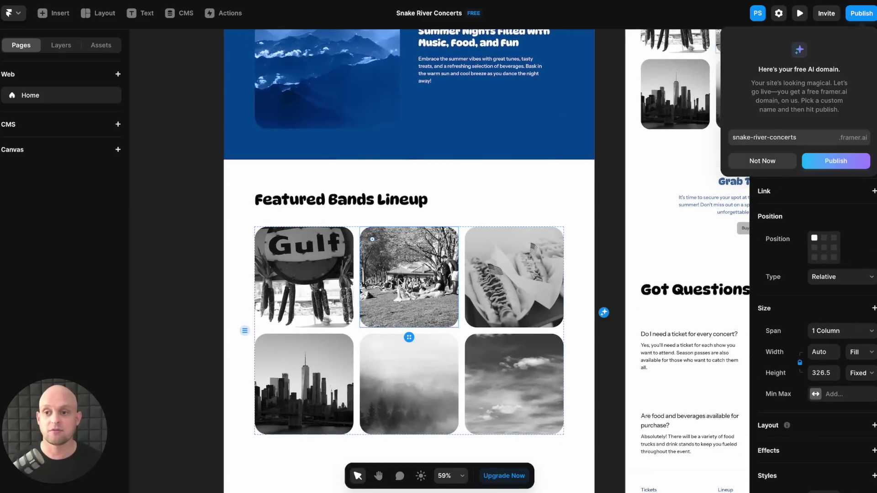
{"action": "left_click", "coordinate": [604, 313]}
{"action": "left_click", "coordinate": [604, 313]}
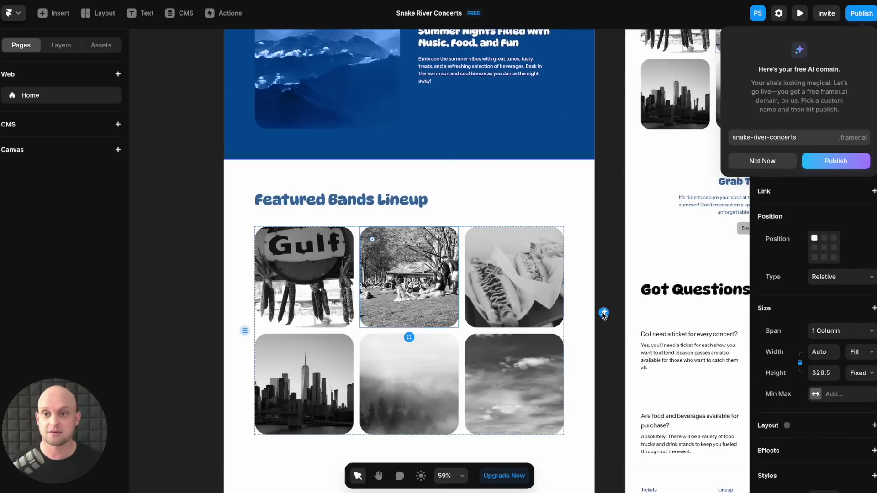
{"action": "left_click", "coordinate": [604, 313]}
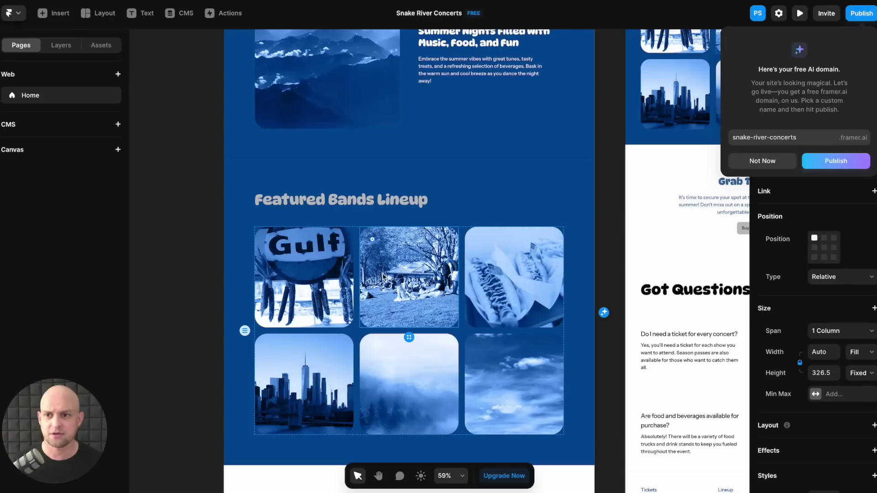
{"action": "left_click", "coordinate": [604, 313]}
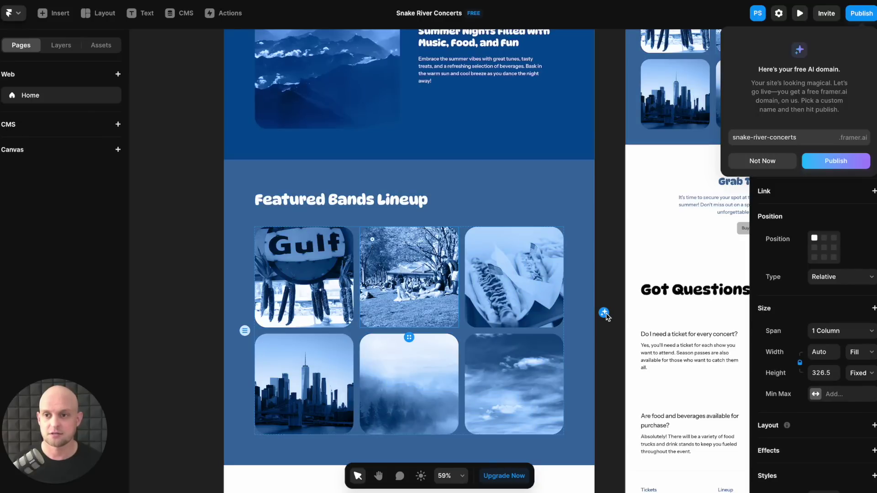
{"action": "left_click", "coordinate": [605, 313]}
{"action": "left_click", "coordinate": [605, 314]}
{"action": "left_click", "coordinate": [604, 313]}
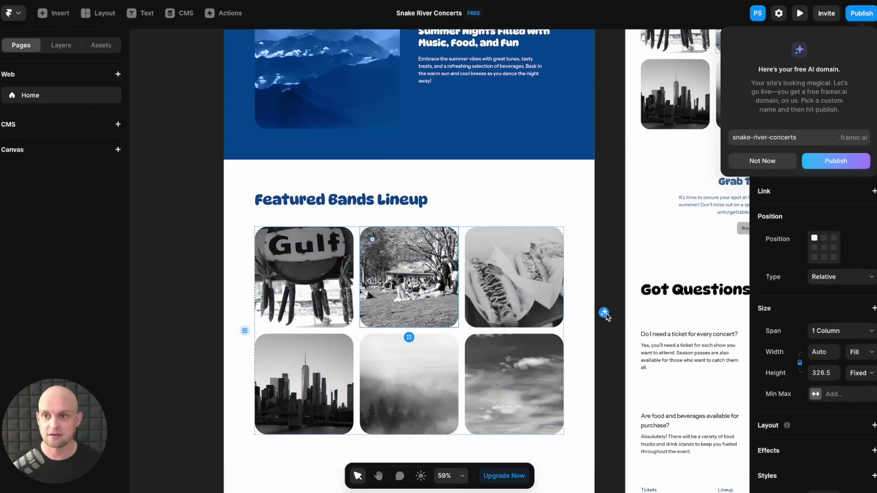
Step: Restyle the Grab Tickets section with a black background and white text
{"action": "scroll", "coordinate": [483, 292], "scroll_direction": "down", "scroll_amount": 5}
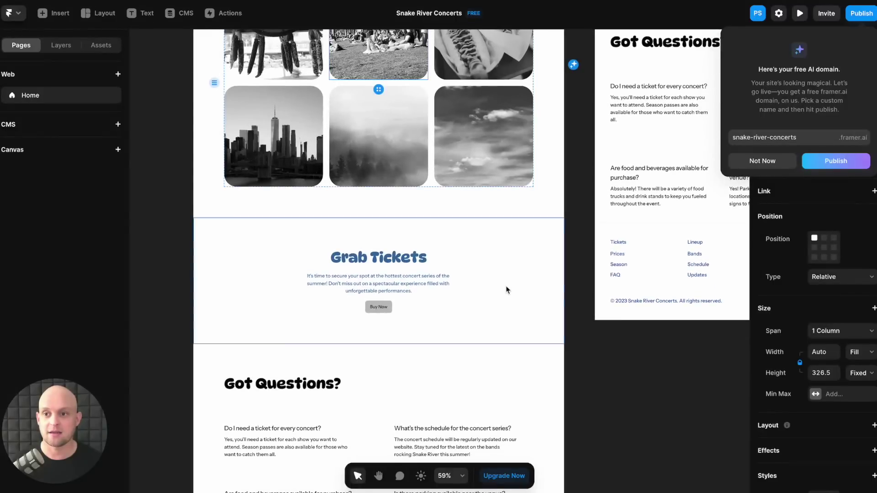
{"action": "left_click", "coordinate": [507, 289]}
{"action": "left_click", "coordinate": [573, 280]}
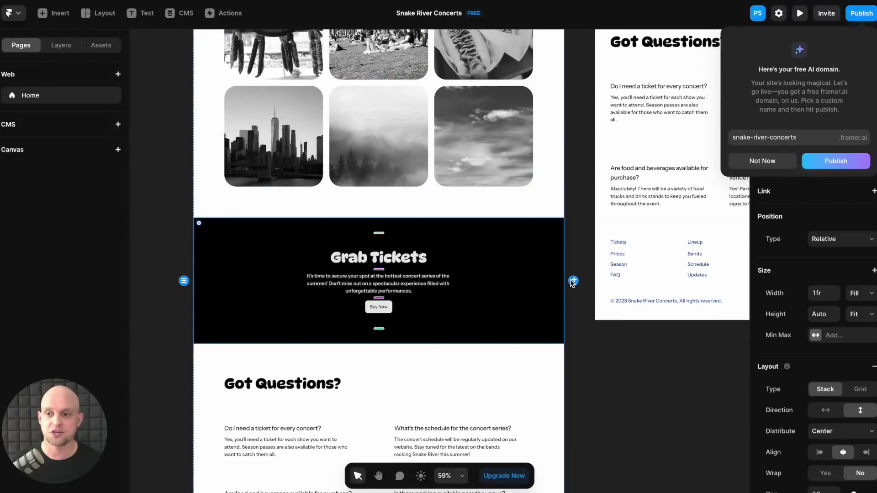
{"action": "scroll", "coordinate": [386, 264], "scroll_direction": "down", "scroll_amount": 3}
{"action": "scroll", "coordinate": [386, 264], "scroll_direction": "right", "scroll_amount": 2}
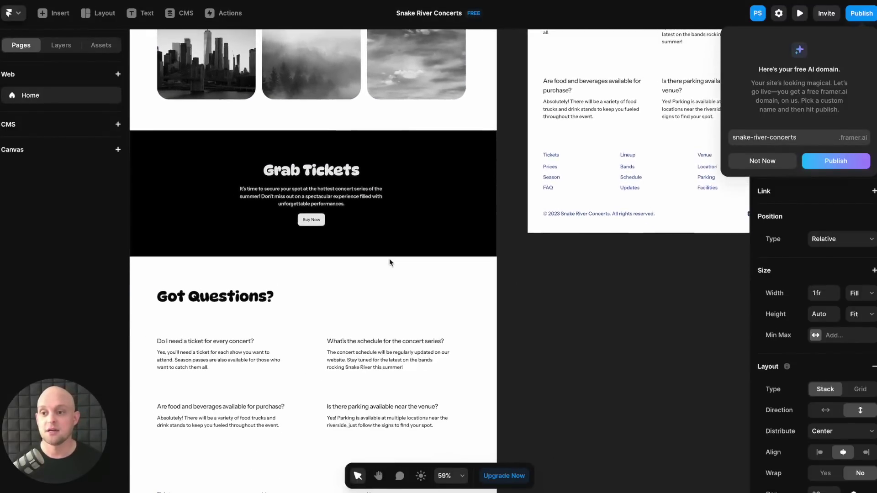
{"action": "scroll", "coordinate": [391, 262], "scroll_direction": "down", "scroll_amount": 3}
{"action": "scroll", "coordinate": [390, 263], "scroll_direction": "left", "scroll_amount": 1}
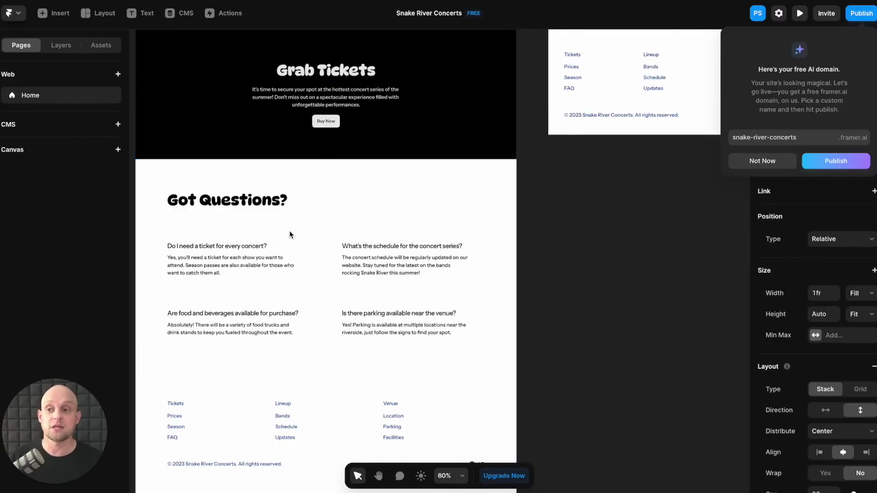
{"action": "scroll", "coordinate": [289, 235], "scroll_direction": "up", "scroll_amount": 5}
Step: Move the 'What's the schedule' FAQ item into the first FAQ position
{"action": "scroll", "coordinate": [311, 291], "scroll_direction": "left", "scroll_amount": 3}
{"action": "scroll", "coordinate": [311, 290], "scroll_direction": "down", "scroll_amount": 1}
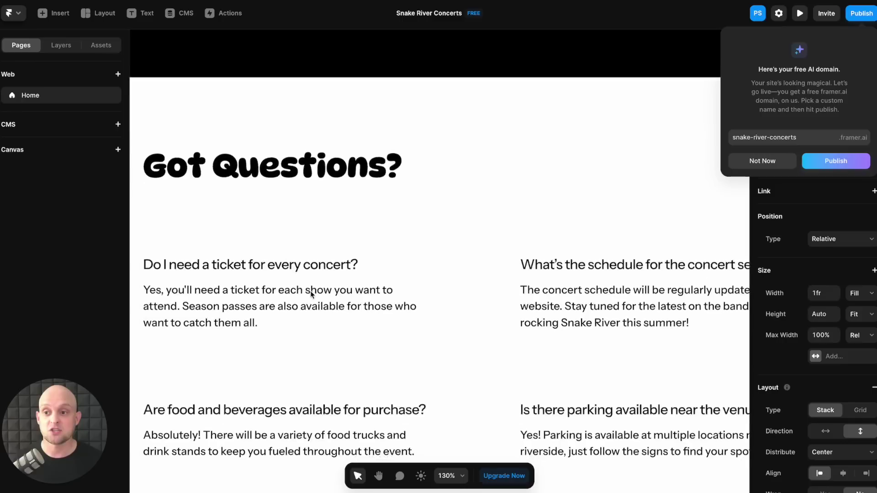
{"action": "left_click", "coordinate": [281, 292]}
{"action": "left_click_drag", "start_coordinate": [208, 270], "coordinate": [393, 256]}
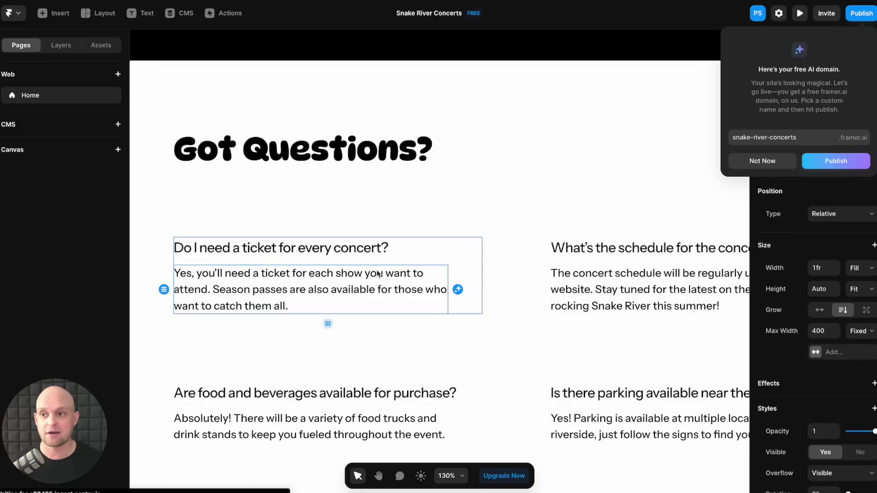
{"action": "left_click", "coordinate": [566, 276]}
{"action": "left_click", "coordinate": [553, 249]}
{"action": "left_click", "coordinate": [551, 262]}
{"action": "left_click", "coordinate": [551, 261]}
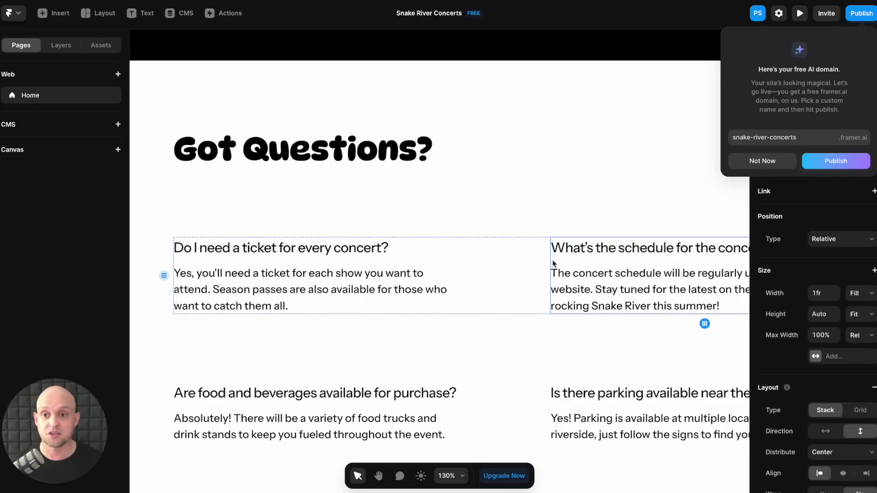
{"action": "left_click_drag", "start_coordinate": [552, 260], "coordinate": [295, 237]}
{"action": "left_click", "coordinate": [402, 192]}
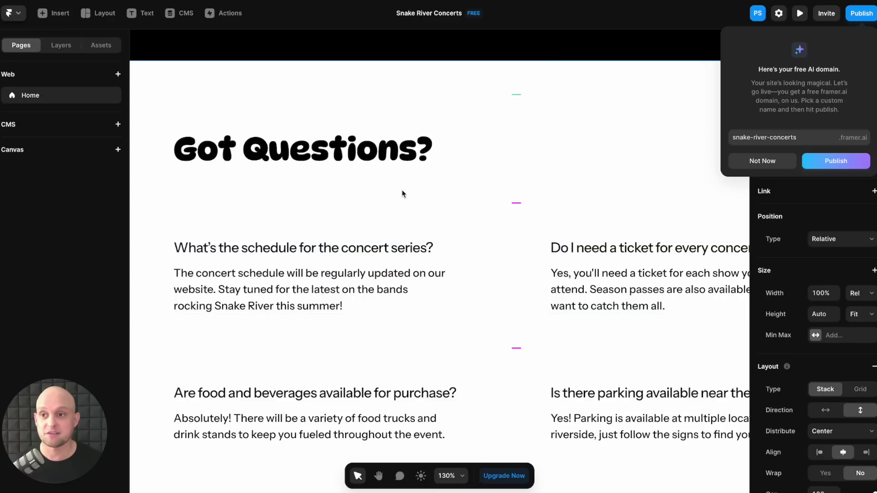
Step: Change the FAQ heading from 'Got Questions?' to 'Got Questions now?'
{"action": "left_click", "coordinate": [404, 154]}
{"action": "left_click", "coordinate": [414, 153]}
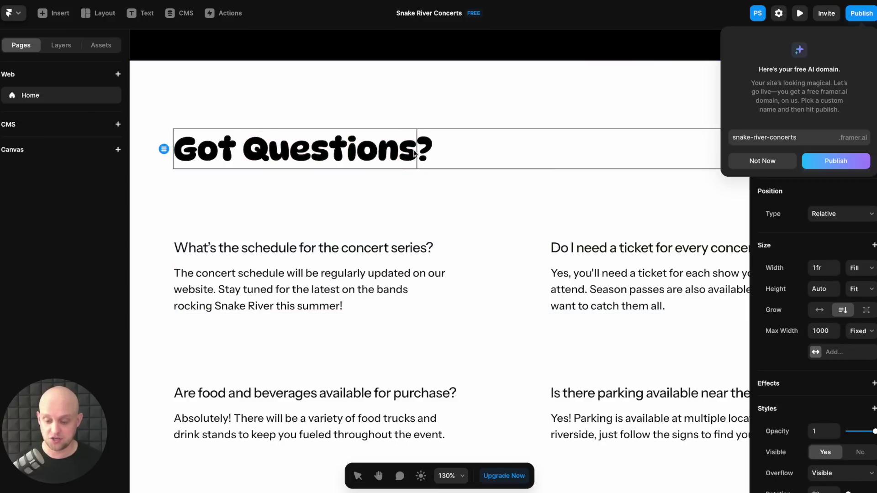
{"action": "type", "text": "now"}
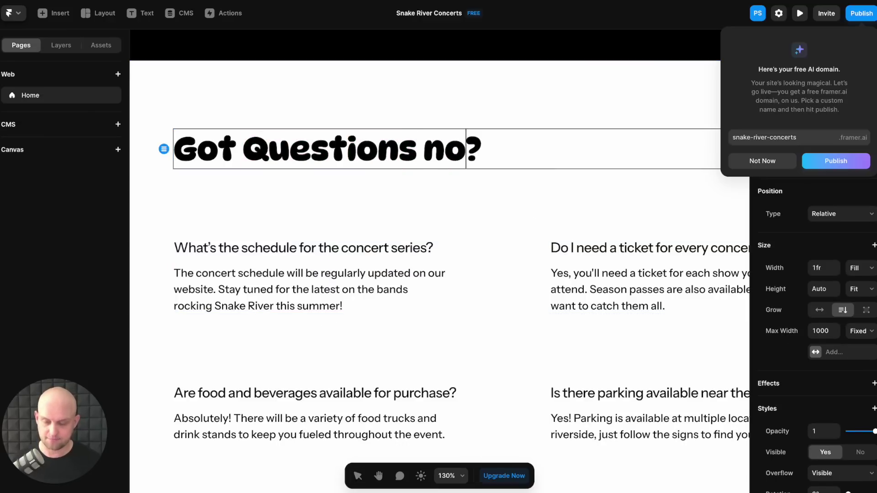
{"action": "scroll", "coordinate": [441, 232], "scroll_direction": "down", "scroll_amount": 3}
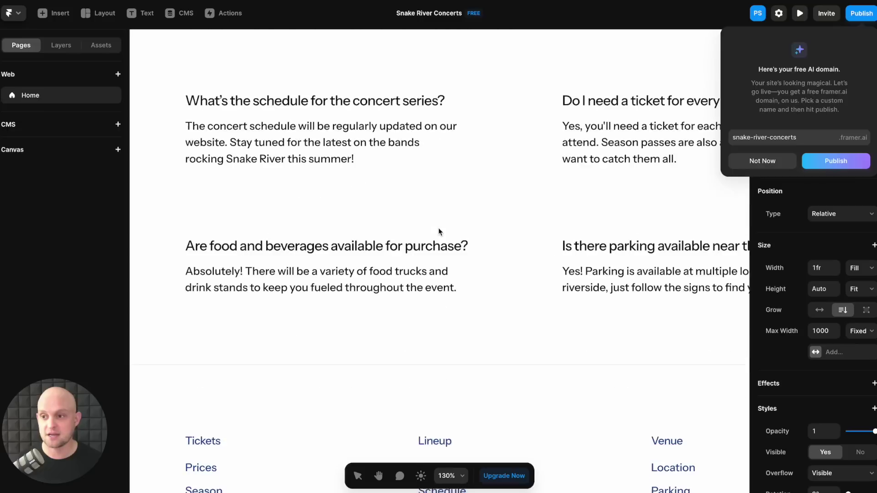
{"action": "left_click", "coordinate": [400, 237]}
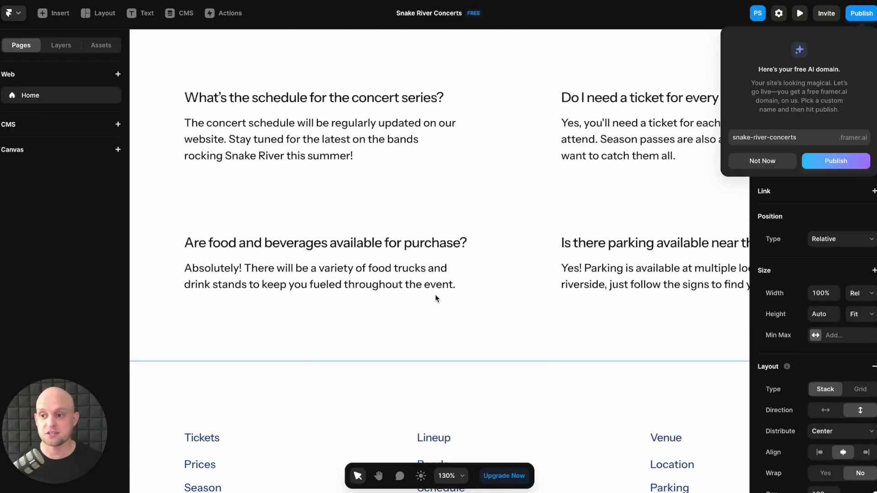
{"action": "scroll", "coordinate": [412, 274], "scroll_direction": "down", "scroll_amount": 3}
{"action": "scroll", "coordinate": [369, 336], "scroll_direction": "down", "scroll_amount": 5}
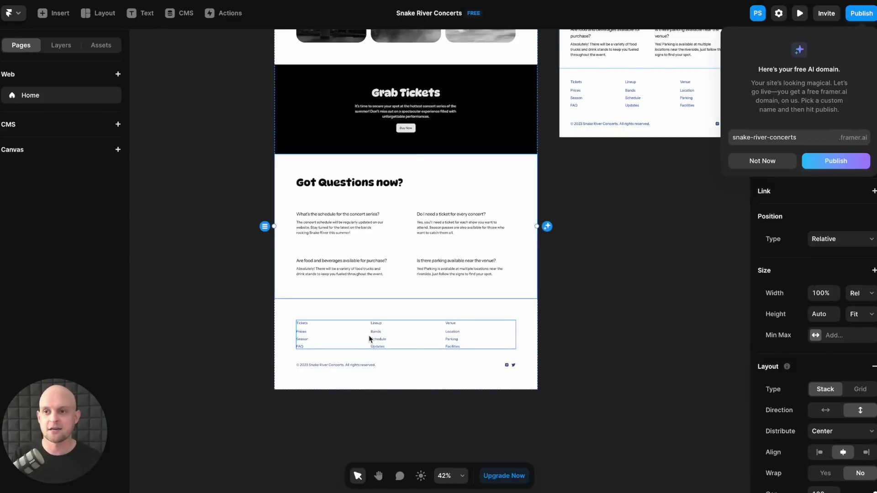
{"action": "left_click", "coordinate": [324, 327]}
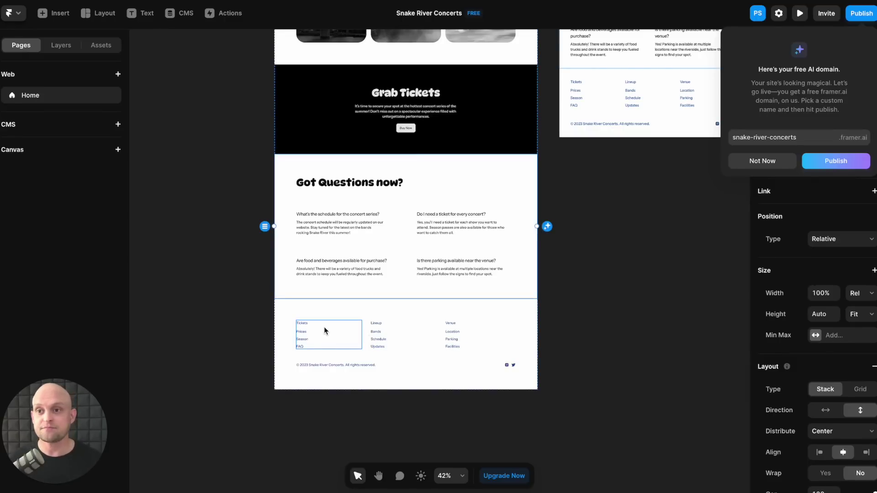
{"action": "scroll", "coordinate": [325, 327], "scroll_direction": "up", "scroll_amount": 4}
{"action": "scroll", "coordinate": [324, 327], "scroll_direction": "right", "scroll_amount": 2}
{"action": "scroll", "coordinate": [324, 327], "scroll_direction": "up", "scroll_amount": 10}
{"action": "scroll", "coordinate": [324, 327], "scroll_direction": "right", "scroll_amount": 4}
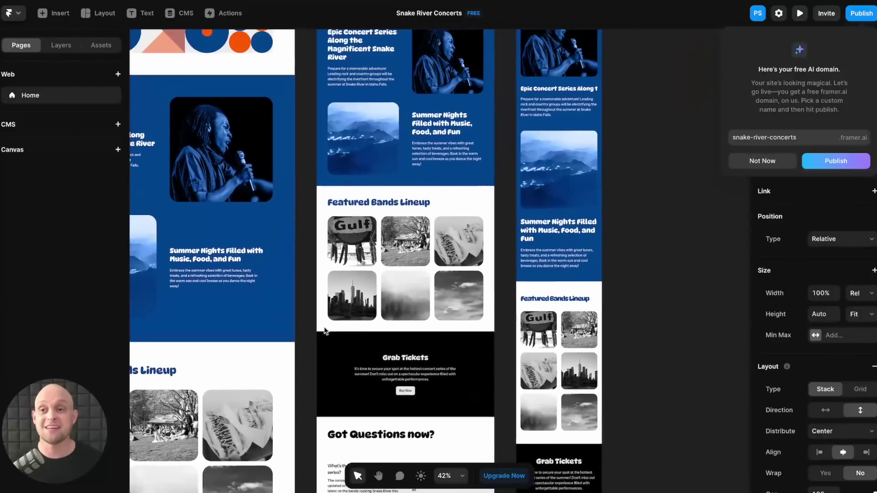
{"action": "scroll", "coordinate": [325, 330], "scroll_direction": "up", "scroll_amount": 4}
{"action": "scroll", "coordinate": [325, 330], "scroll_direction": "right", "scroll_amount": 1}
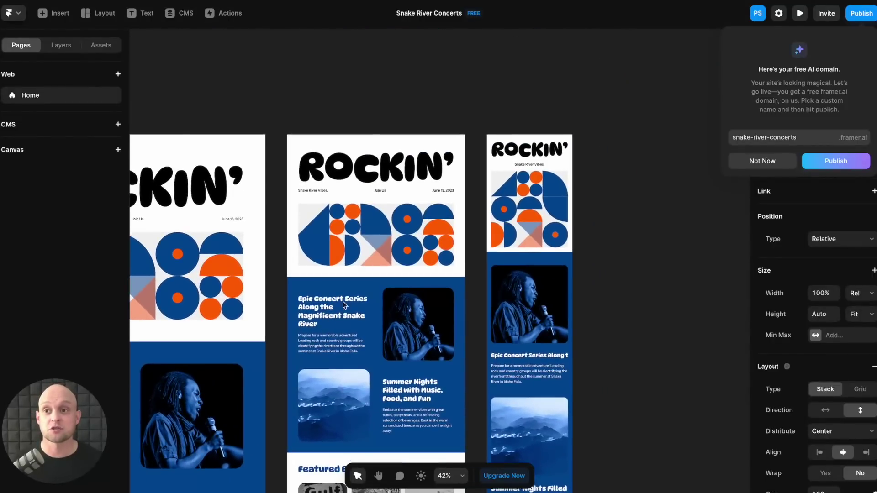
{"action": "left_click", "coordinate": [339, 142]}
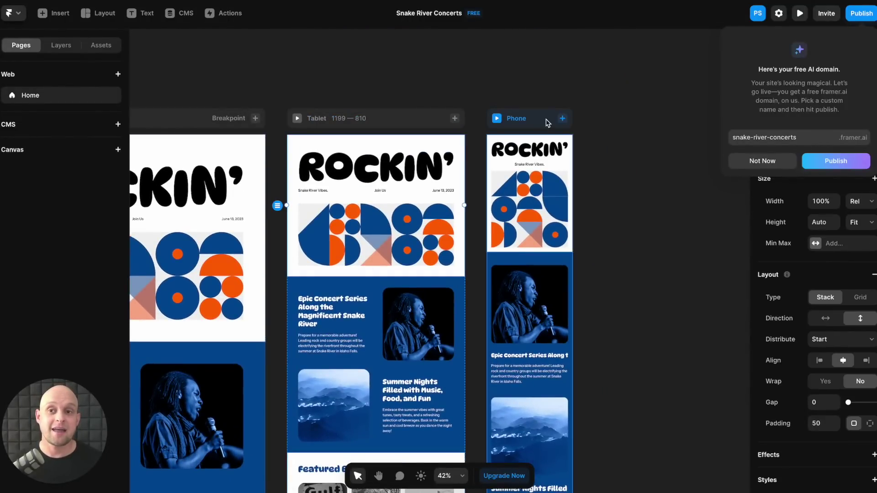
{"action": "scroll", "coordinate": [562, 183], "scroll_direction": "down", "scroll_amount": 1}
{"action": "scroll", "coordinate": [562, 183], "scroll_direction": "right", "scroll_amount": 2}
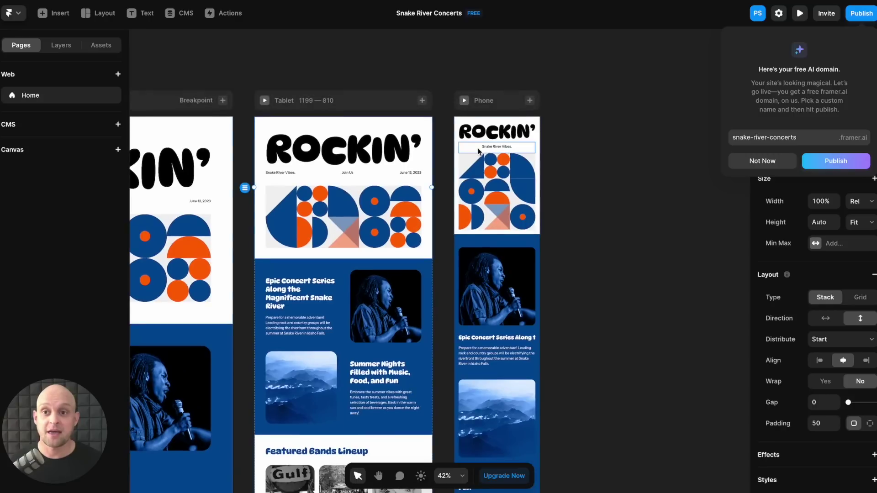
{"action": "scroll", "coordinate": [478, 148], "scroll_direction": "up", "scroll_amount": 5, "text": "ctrl"}
{"action": "scroll", "coordinate": [478, 148], "scroll_direction": "down", "scroll_amount": 2}
{"action": "scroll", "coordinate": [478, 148], "scroll_direction": "right", "scroll_amount": 1}
{"action": "scroll", "coordinate": [478, 148], "scroll_direction": "down", "scroll_amount": 5, "text": "ctrl"}
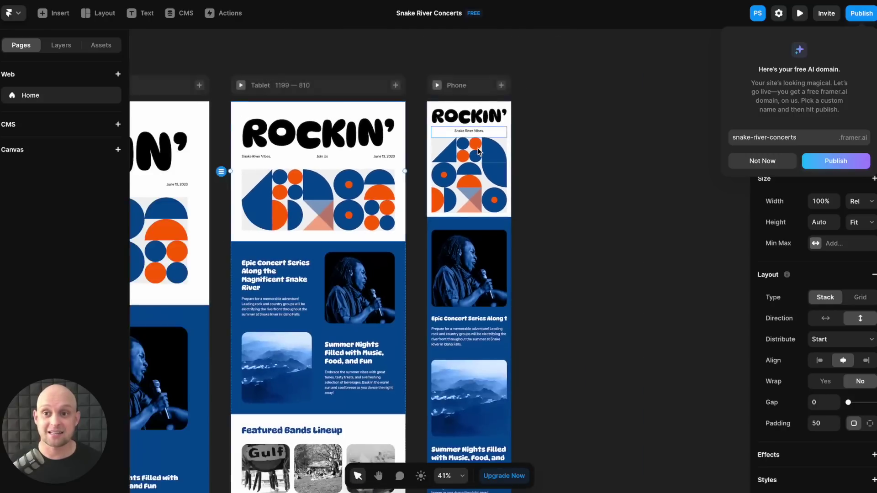
{"action": "scroll", "coordinate": [480, 151], "scroll_direction": "right", "scroll_amount": 1}
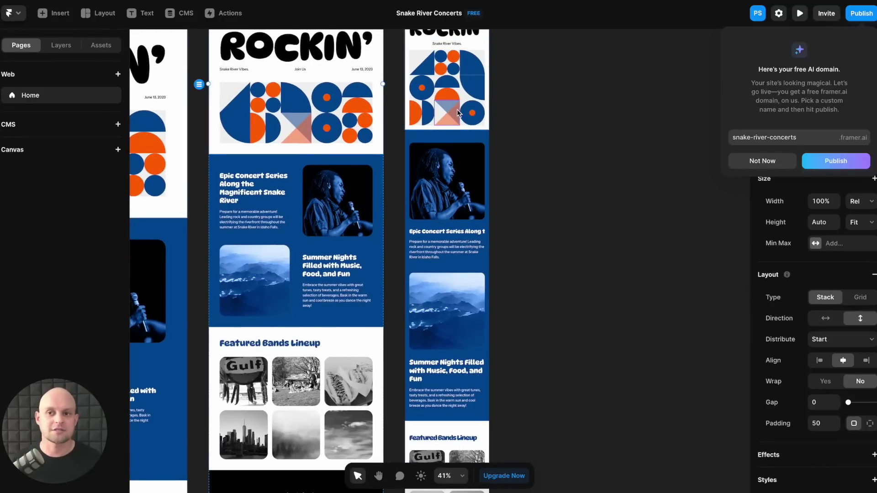
{"action": "scroll", "coordinate": [465, 170], "scroll_direction": "down", "scroll_amount": 5}
{"action": "scroll", "coordinate": [465, 170], "scroll_direction": "right", "scroll_amount": 1}
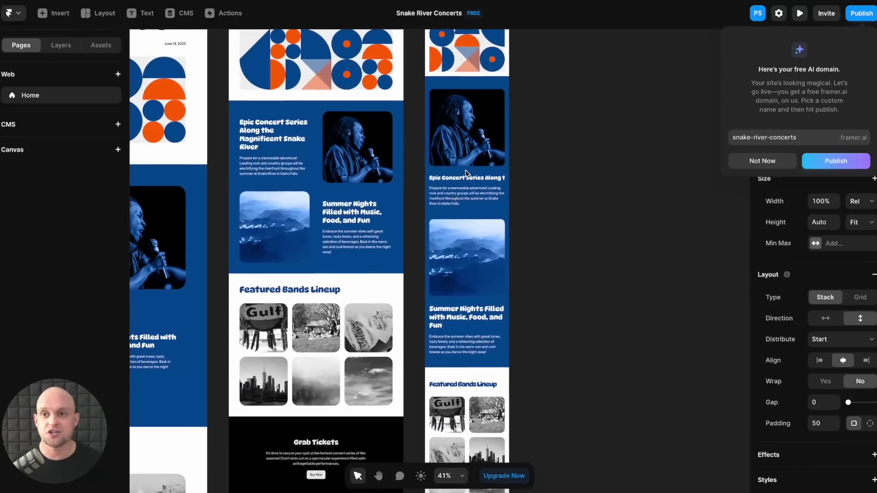
{"action": "scroll", "coordinate": [465, 170], "scroll_direction": "down", "scroll_amount": 6}
{"action": "scroll", "coordinate": [465, 170], "scroll_direction": "right", "scroll_amount": 1}
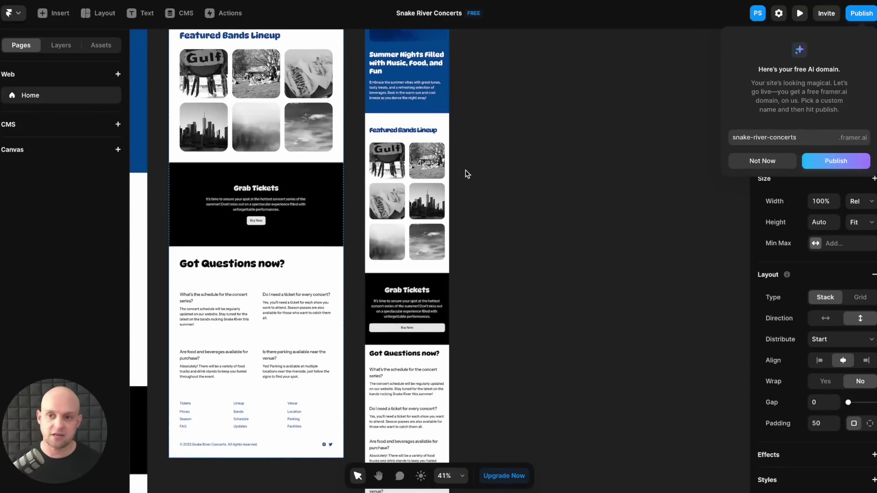
{"action": "scroll", "coordinate": [413, 196], "scroll_direction": "down", "scroll_amount": 4}
{"action": "scroll", "coordinate": [402, 205], "scroll_direction": "down", "scroll_amount": 3}
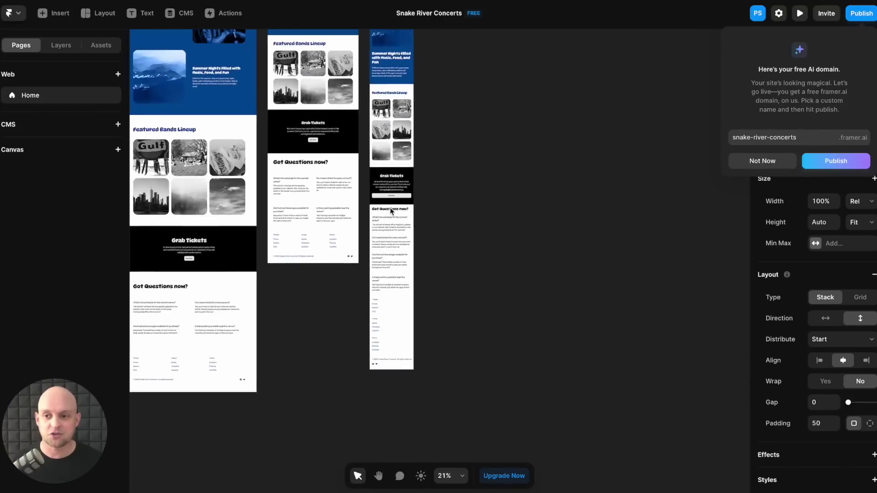
{"action": "scroll", "coordinate": [390, 210], "scroll_direction": "up", "scroll_amount": 10}
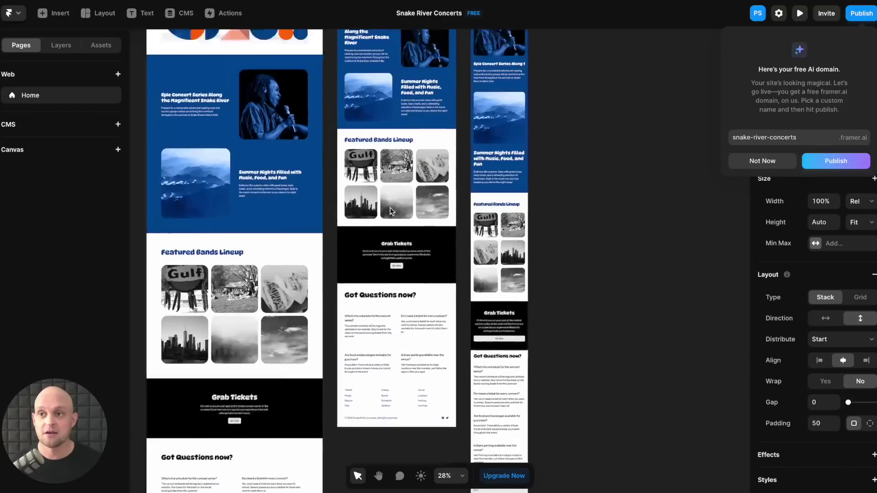
{"action": "scroll", "coordinate": [390, 211], "scroll_direction": "left", "scroll_amount": 3}
{"action": "scroll", "coordinate": [391, 211], "scroll_direction": "up", "scroll_amount": 1}
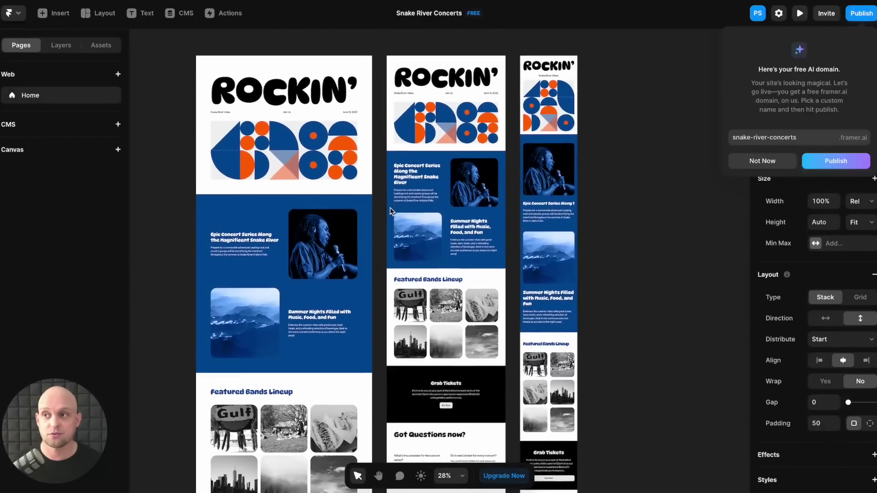